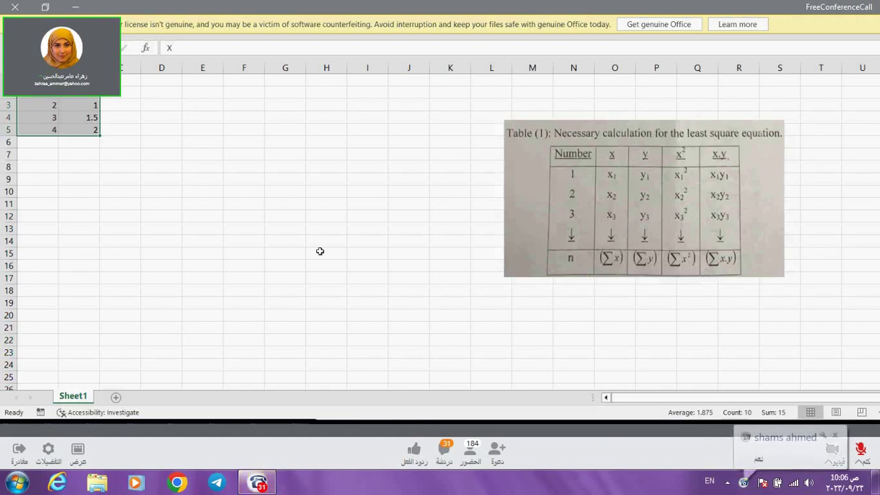
Move the least-squares table picture further right and insert a markers-only scatter chart from the X and Y data.
{"action": "left_click_drag", "start_coordinate": [574, 316], "coordinate": [678, 318]}
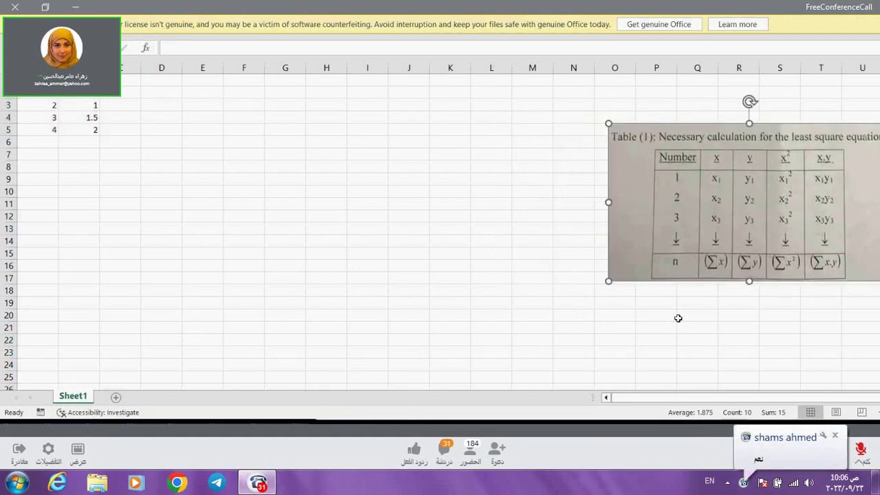
{"action": "left_click", "coordinate": [240, 271]}
{"action": "key", "text": "ctrl+Home"}
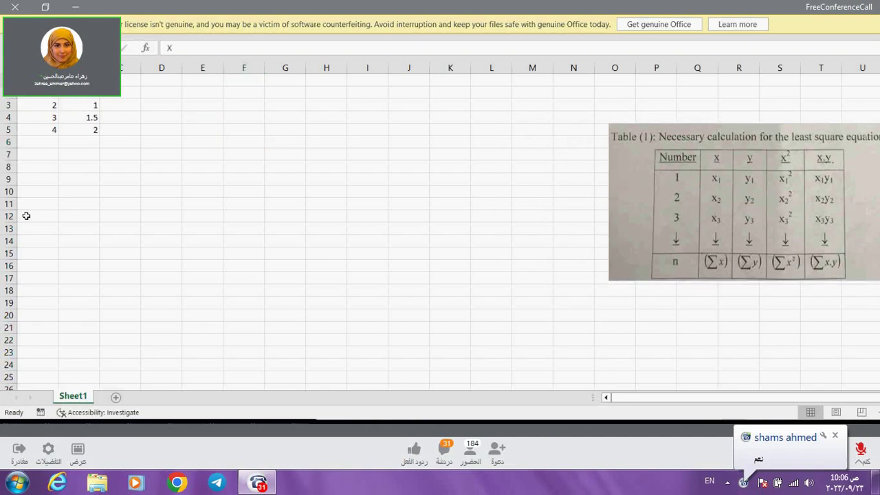
{"action": "key", "text": "ctrl+a"}
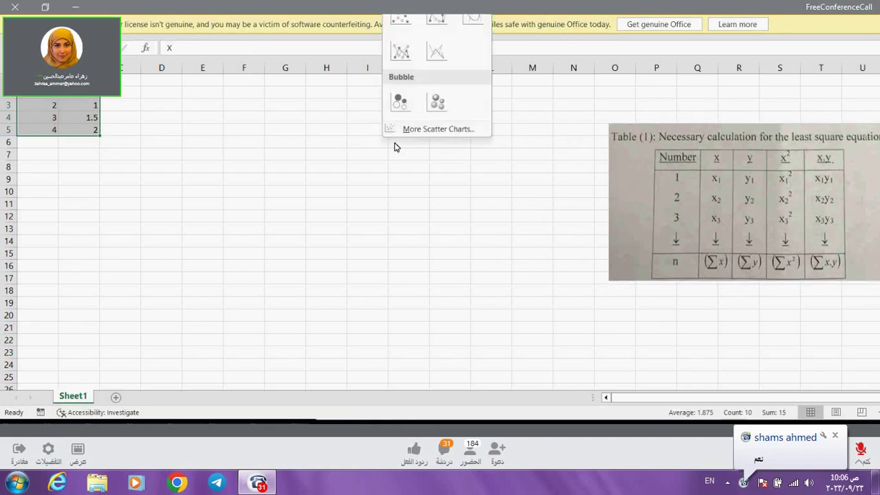
{"action": "left_click", "coordinate": [400, 19]}
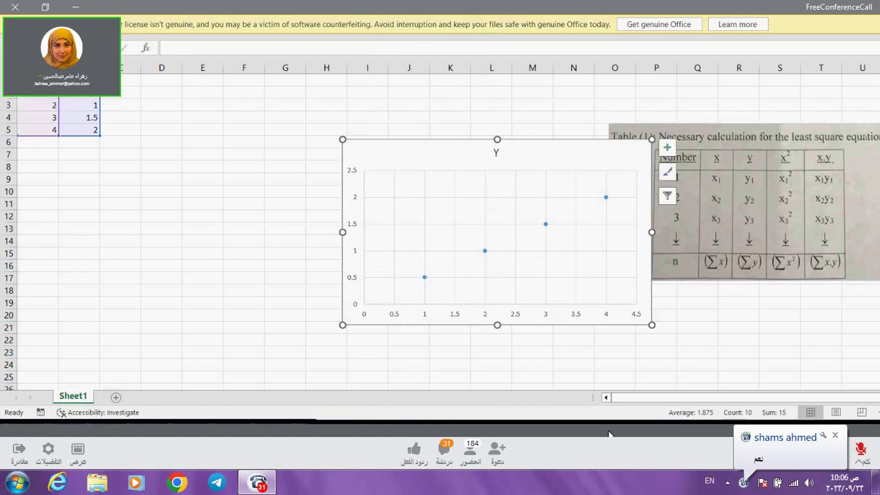
Try showing the chart's horizontal axis values in reverse order, and restore the normal order.
{"action": "left_click", "coordinate": [574, 314]}
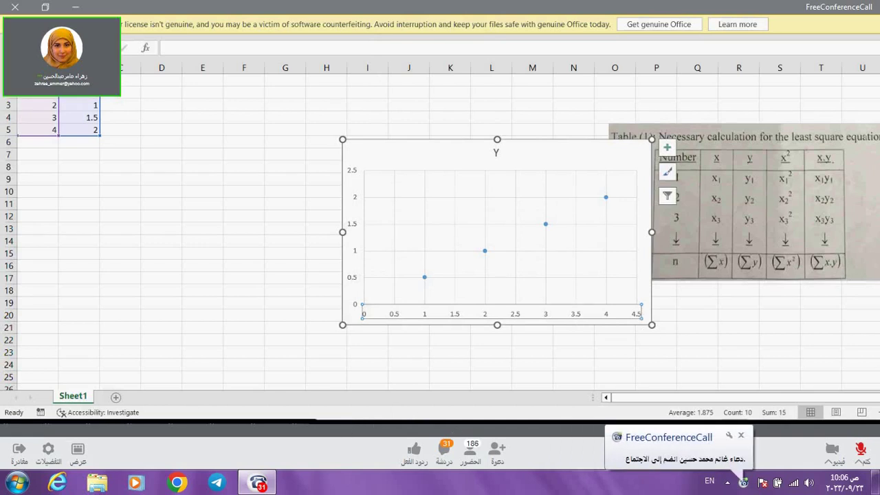
{"action": "left_click", "coordinate": [285, 339]}
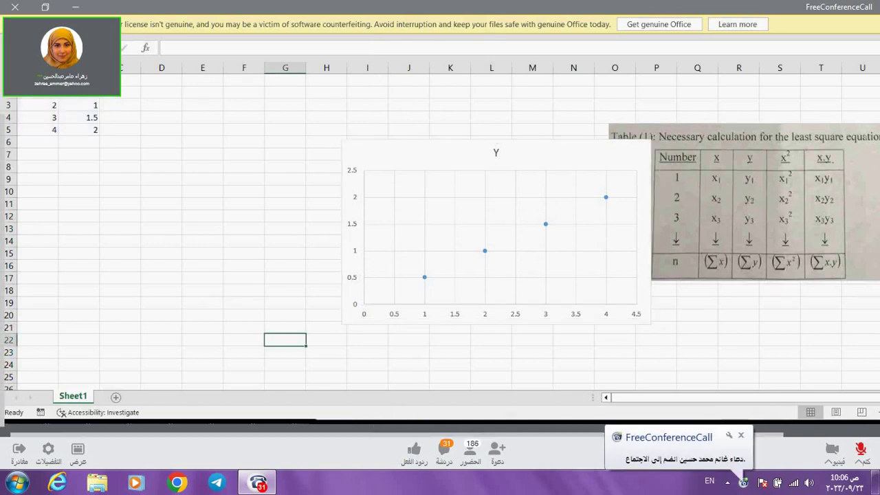
{"action": "left_click", "coordinate": [406, 314]}
{"action": "key", "text": "ctrl+1"}
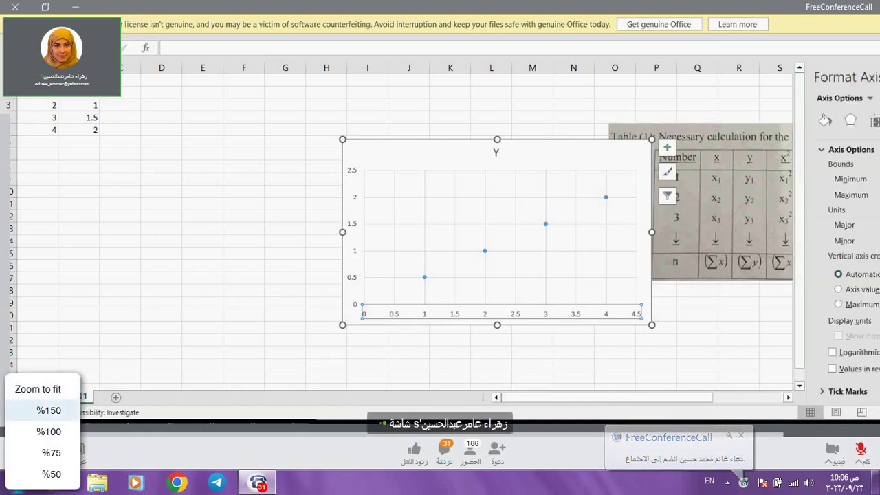
{"action": "left_click", "coordinate": [38, 389]}
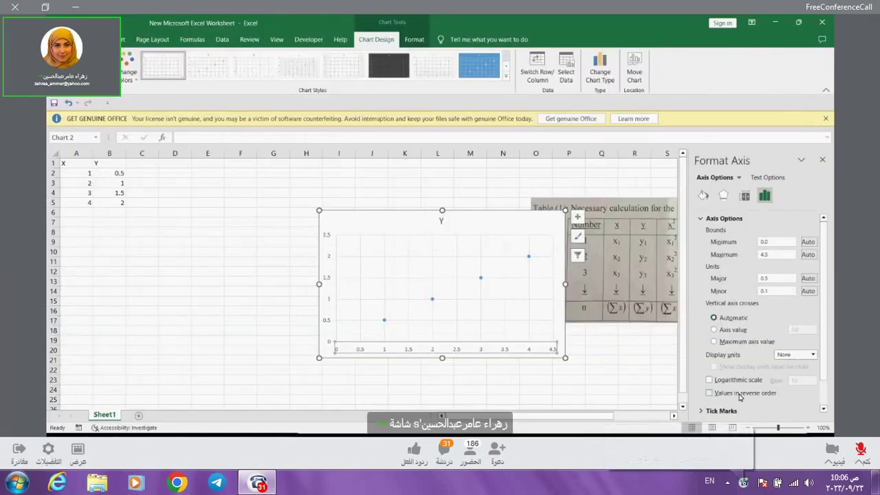
{"action": "left_click", "coordinate": [741, 395]}
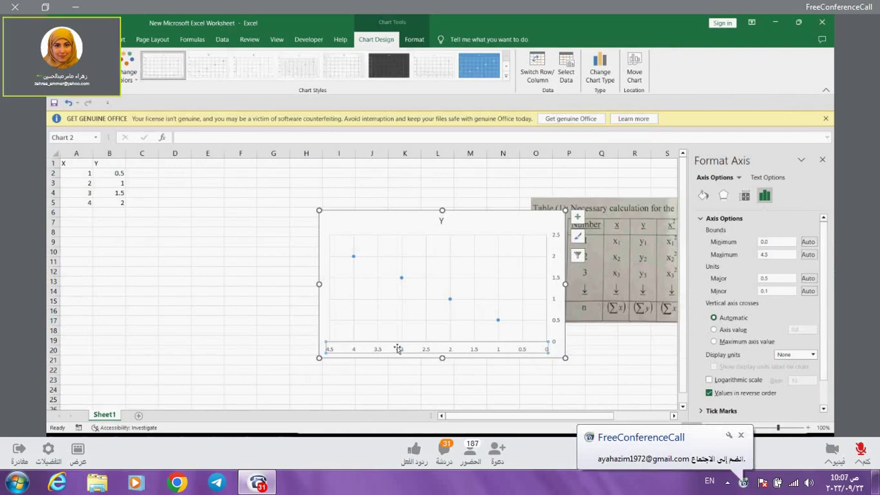
{"action": "left_click", "coordinate": [709, 393]}
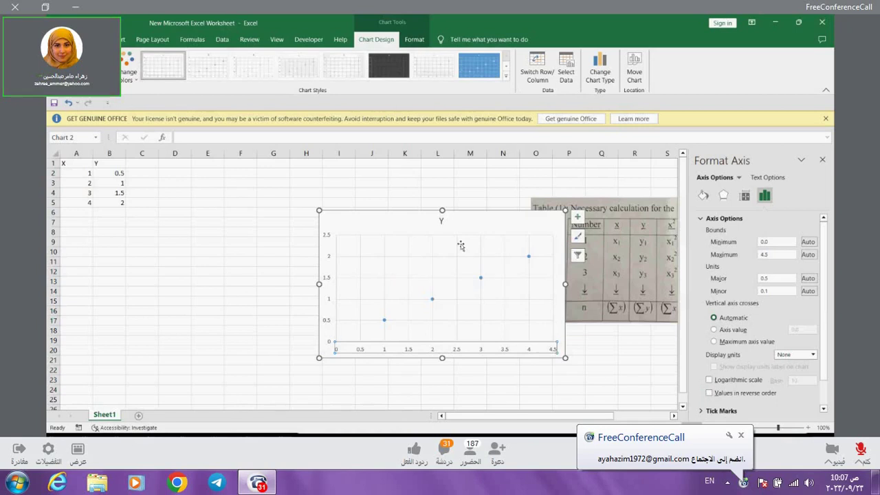
Move the chart up and left, clear of the table picture, and add a linear trendline to the Y series.
{"action": "left_click_drag", "start_coordinate": [525, 220], "coordinate": [457, 186]}
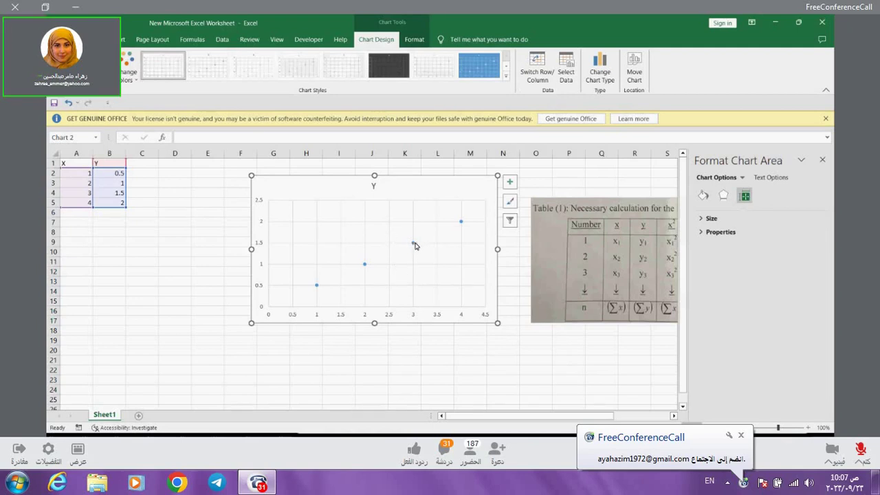
{"action": "left_click", "coordinate": [509, 182]}
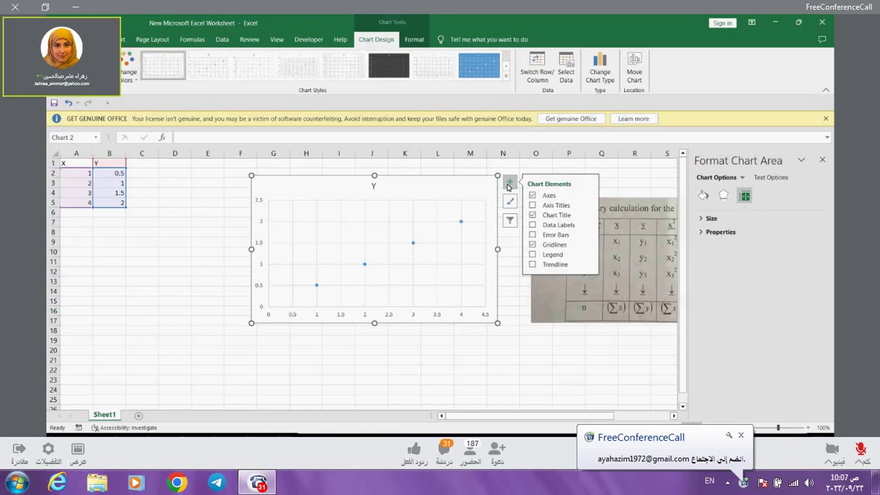
{"action": "left_click", "coordinate": [509, 184]}
{"action": "left_click", "coordinate": [509, 184]}
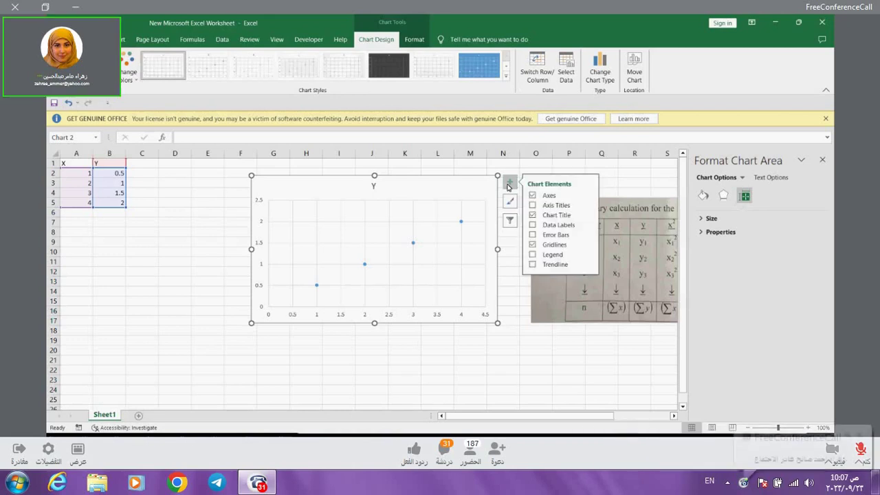
{"action": "left_click", "coordinate": [460, 222]}
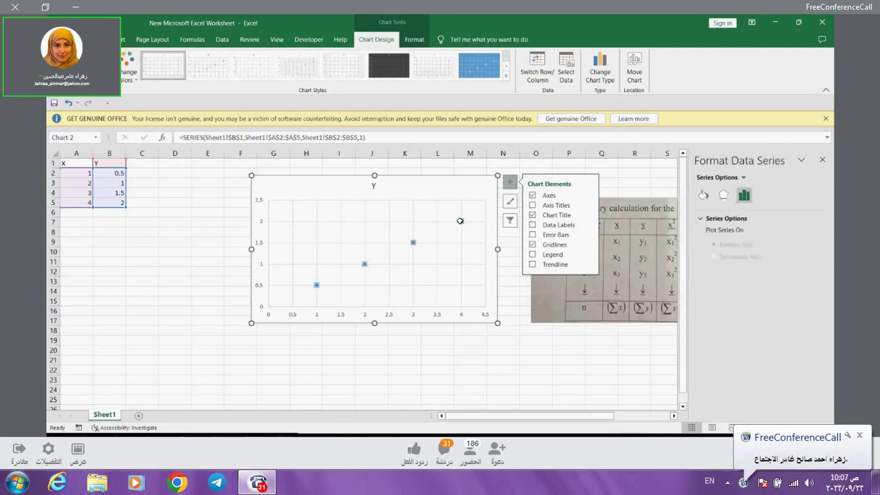
{"action": "right_click", "coordinate": [460, 220]}
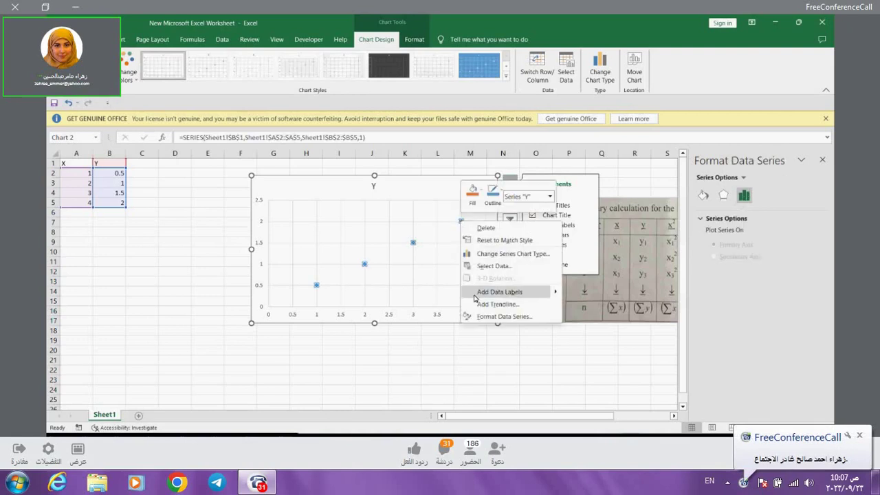
{"action": "left_click", "coordinate": [496, 304]}
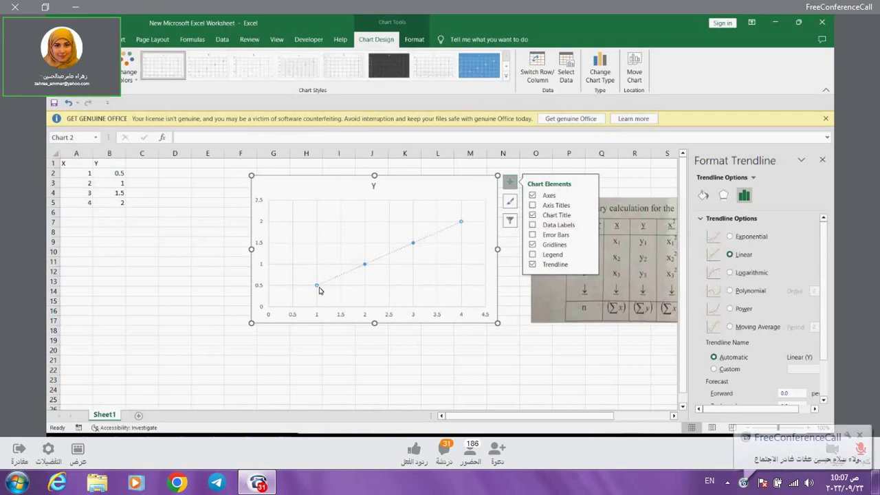
Display the trendline equation on the chart and place its label above the plot area, beside the chart title.
{"action": "left_click", "coordinate": [392, 358]}
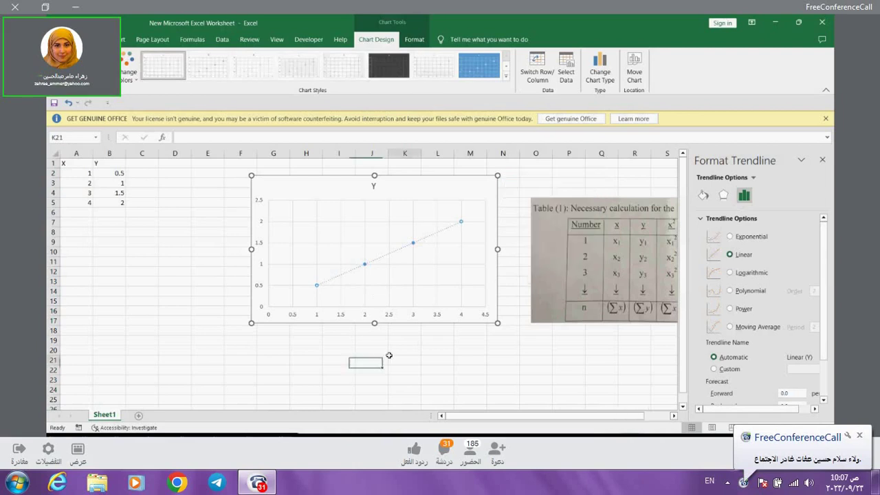
{"action": "double_click", "coordinate": [373, 262]}
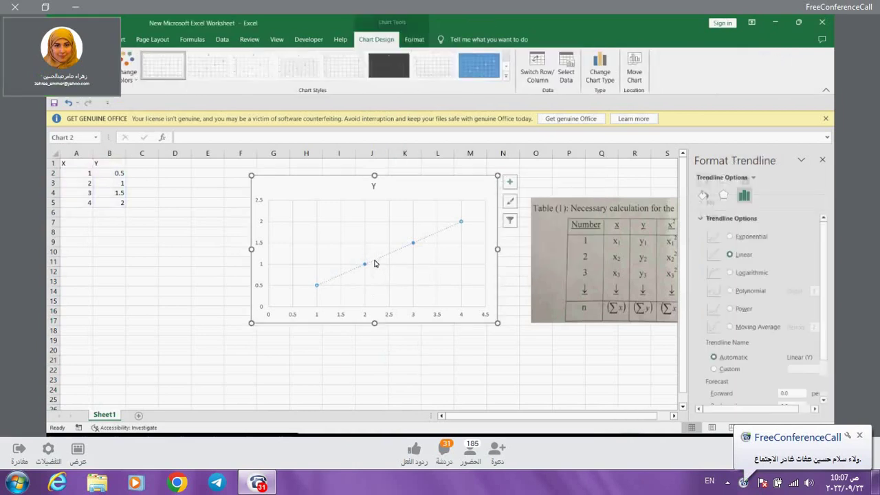
{"action": "right_click", "coordinate": [374, 263]}
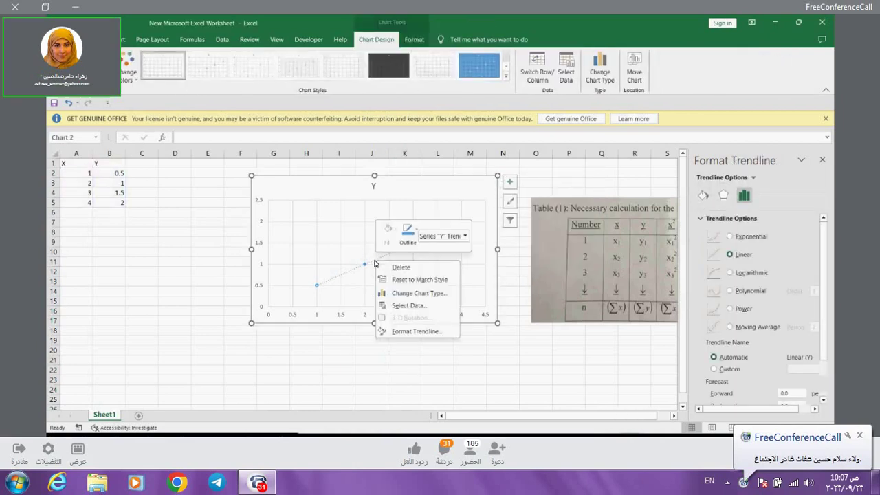
{"action": "left_click", "coordinate": [389, 332]}
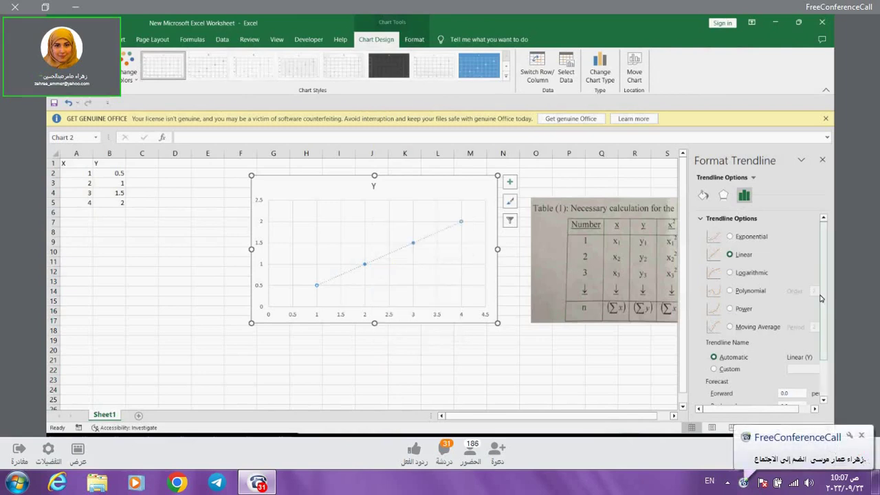
{"action": "left_click", "coordinate": [827, 390]}
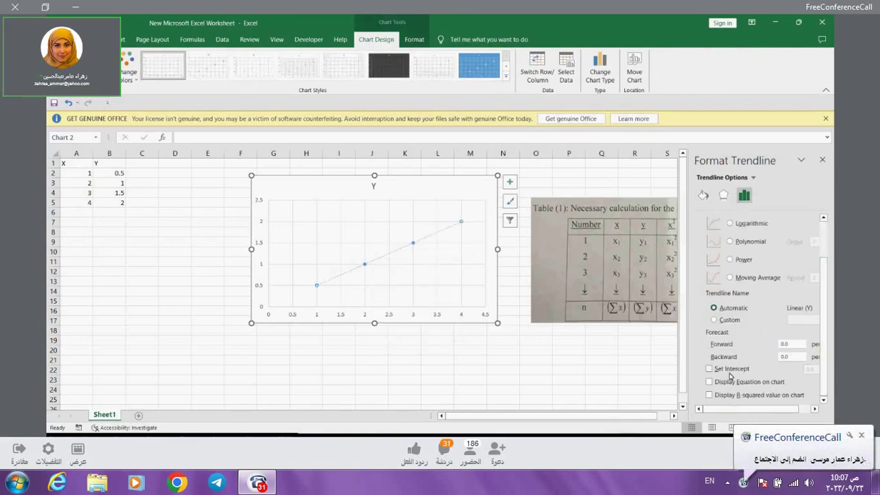
{"action": "left_click", "coordinate": [736, 387]}
{"action": "left_click_drag", "start_coordinate": [453, 225], "coordinate": [421, 189]}
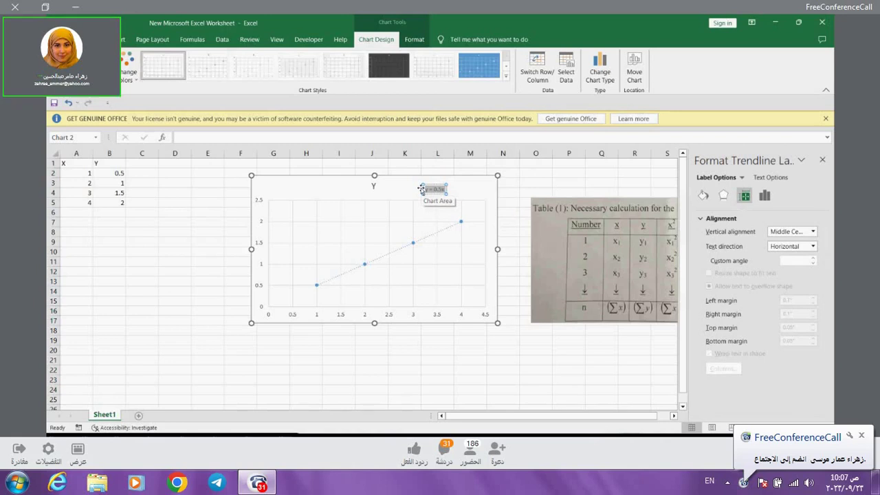
Enlarge the trendline equation label to font size 36.
{"action": "left_click", "coordinate": [88, 39]}
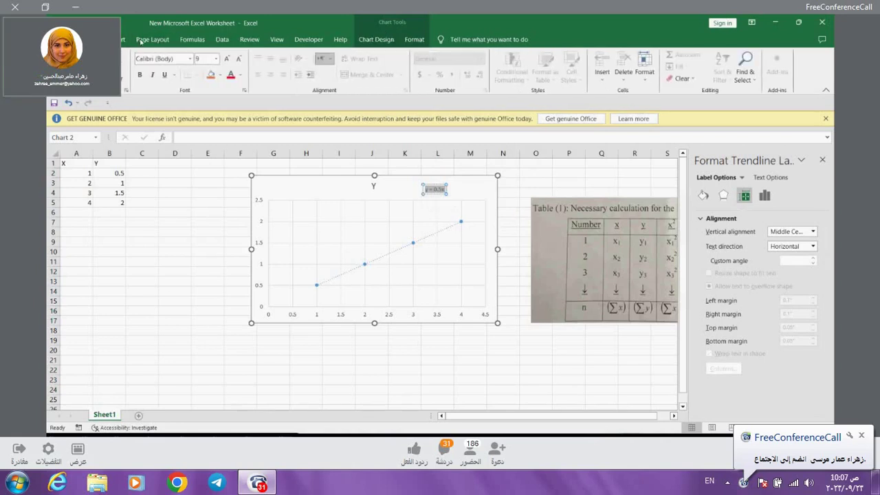
{"action": "left_click", "coordinate": [227, 58]}
{"action": "left_click", "coordinate": [228, 59]}
{"action": "left_click", "coordinate": [227, 59]}
{"action": "left_click", "coordinate": [227, 58]}
{"action": "left_click", "coordinate": [227, 59]}
{"action": "left_click", "coordinate": [227, 58]}
{"action": "left_click", "coordinate": [228, 58]}
{"action": "left_click", "coordinate": [227, 58]}
{"action": "left_click", "coordinate": [227, 58]}
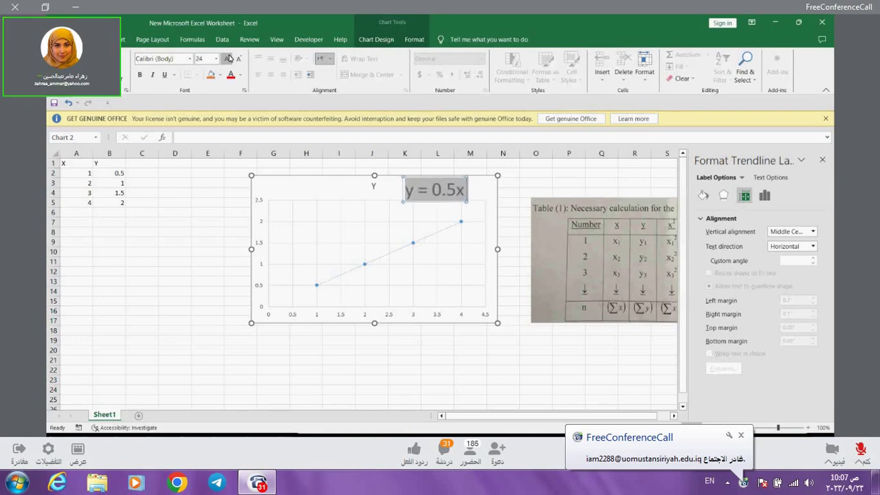
{"action": "left_click", "coordinate": [227, 59]}
{"action": "left_click", "coordinate": [227, 58]}
{"action": "left_click", "coordinate": [228, 59]}
{"action": "left_click", "coordinate": [227, 59]}
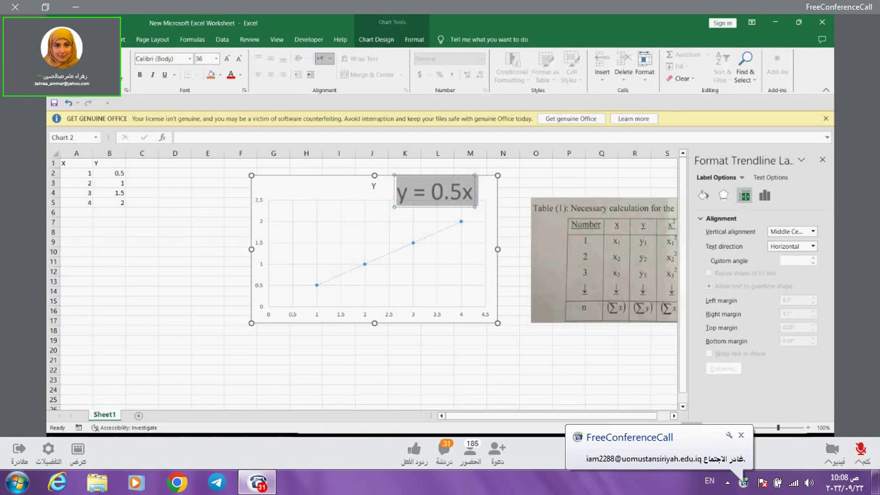
Close the trendline label formatting options and delete the scatter chart from the worksheet.
{"action": "left_click", "coordinate": [588, 321]}
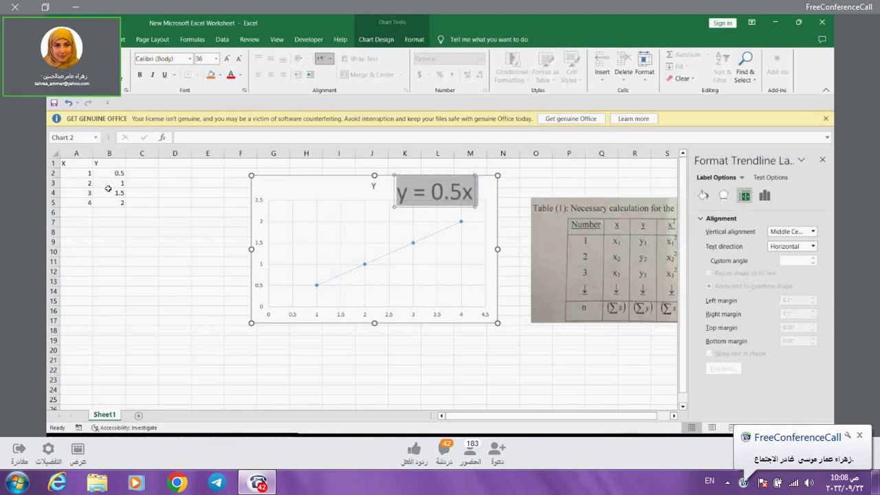
{"action": "left_click", "coordinate": [821, 164]}
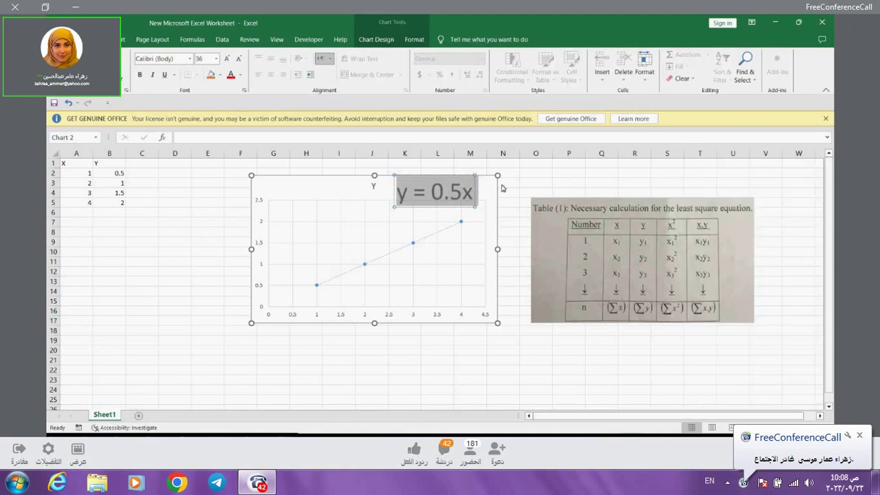
{"action": "left_click", "coordinate": [350, 184]}
{"action": "key", "text": "Delete"}
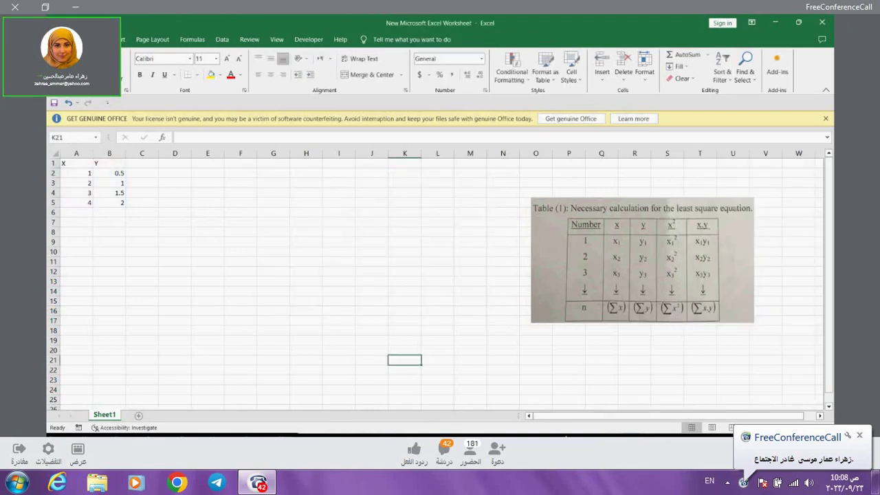
Switch to the PowerPoint presentation and examine the calculation table on slide 17 and the formulas for b and c on slide 18.
{"action": "key", "text": "alt+Tab"}
{"action": "left_click", "coordinate": [340, 306]}
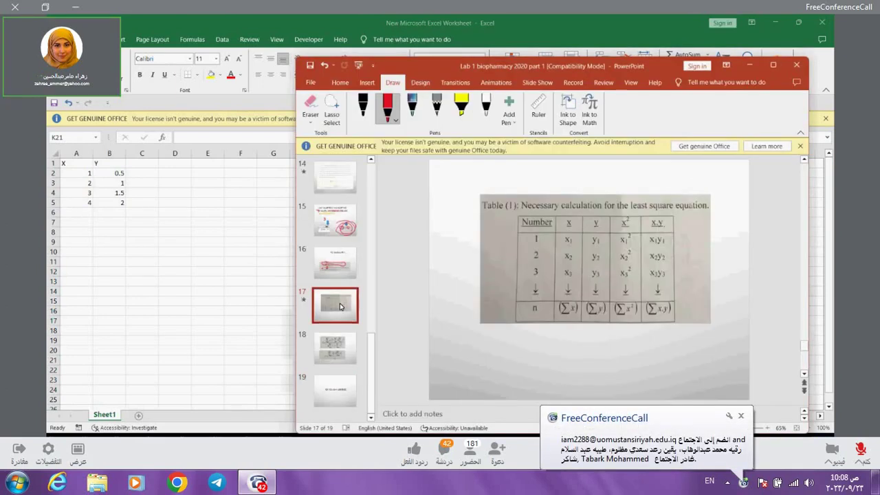
{"action": "key", "text": "Down"}
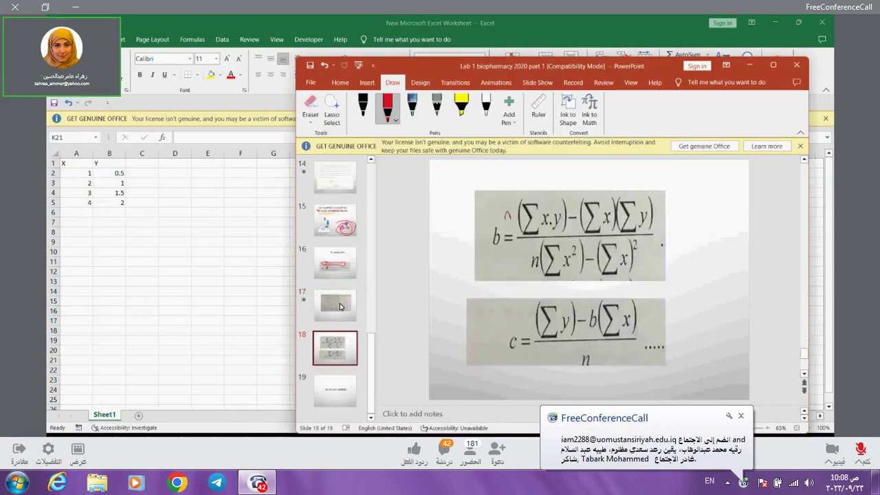
{"action": "key", "text": "alt+Tab"}
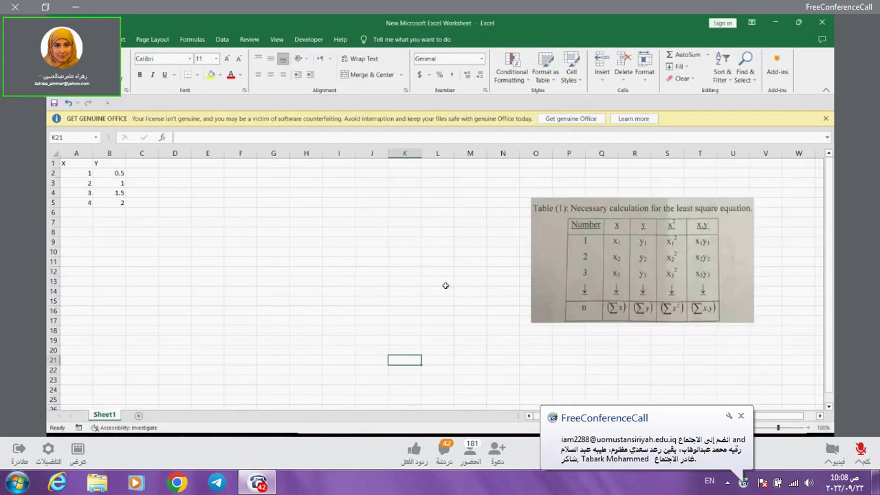
{"action": "key", "text": "alt+Tab"}
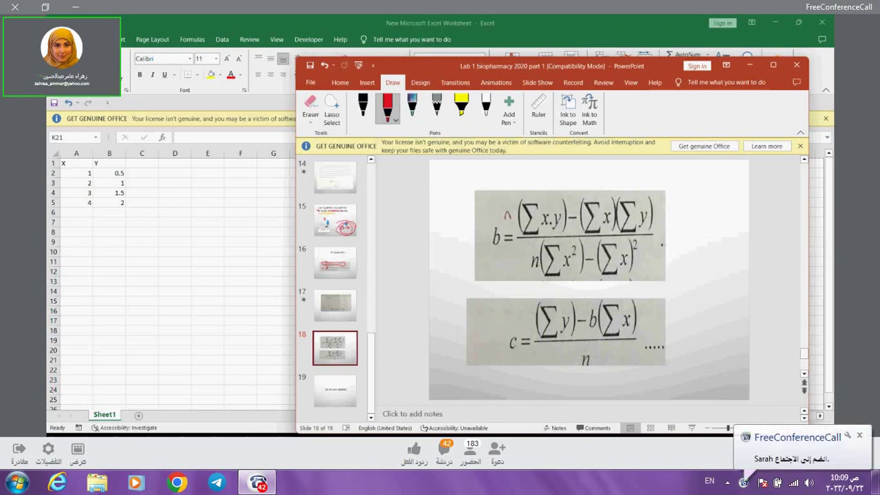
Return to the Excel worksheet and insert an empty column before the X column.
{"action": "left_click", "coordinate": [73, 163]}
{"action": "left_click_drag", "start_coordinate": [109, 163], "coordinate": [109, 212]}
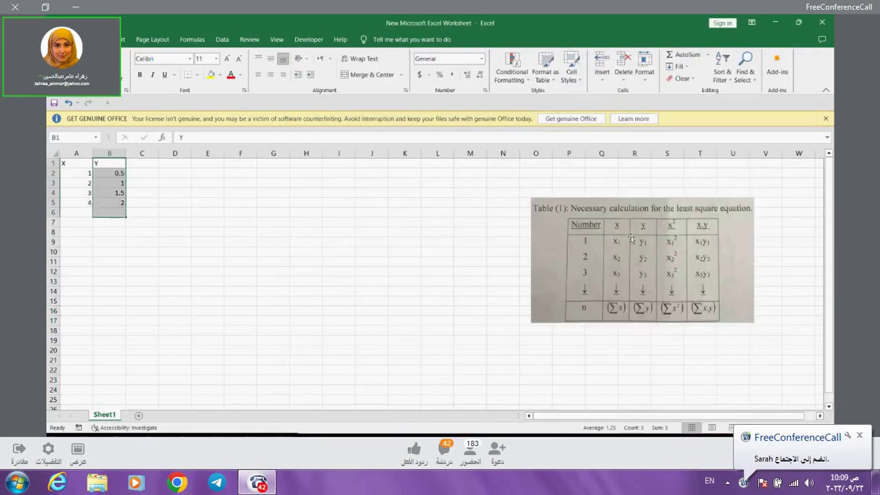
{"action": "left_click", "coordinate": [83, 223]}
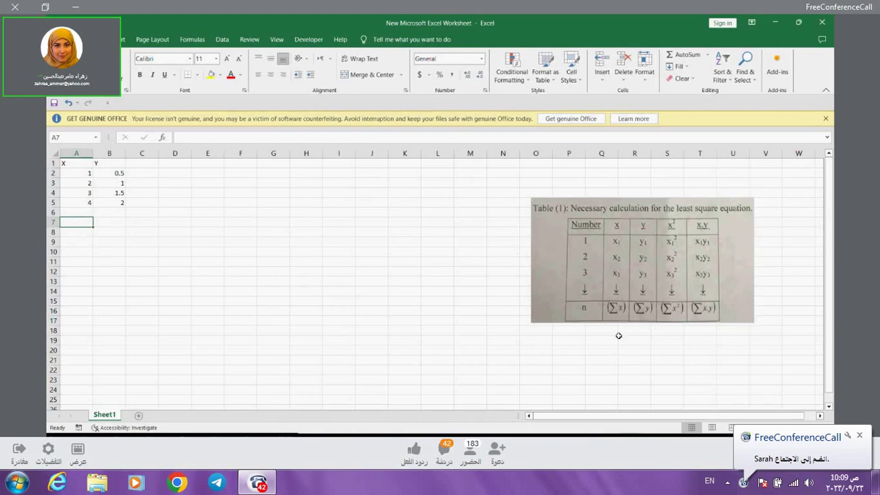
{"action": "left_click", "coordinate": [78, 153]}
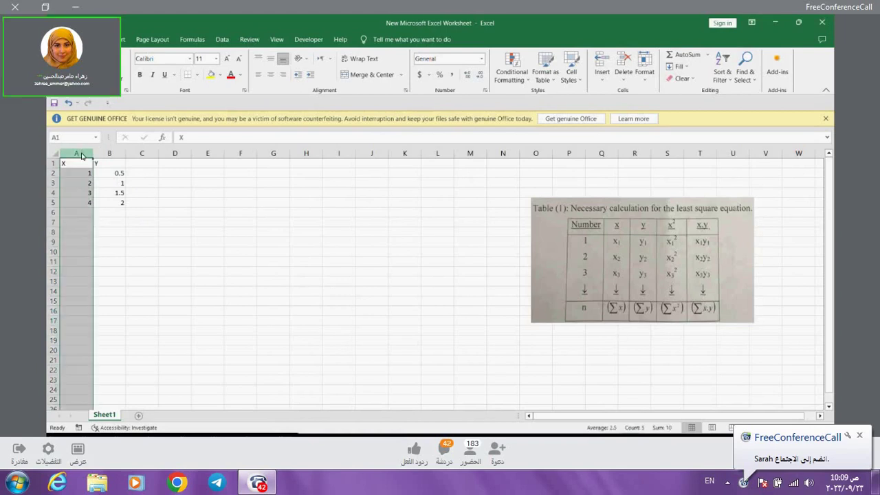
{"action": "right_click", "coordinate": [81, 156]}
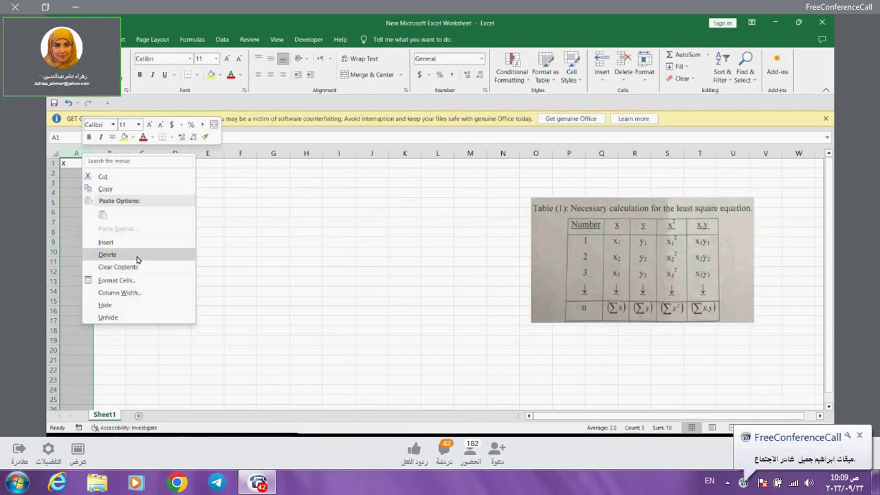
{"action": "key", "text": "Escape"}
{"action": "key", "text": "ctrl+plus"}
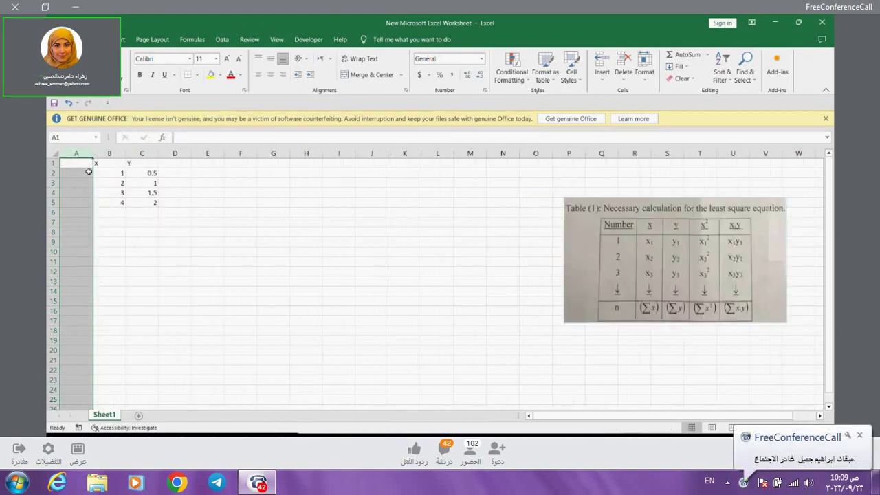
Enter the heading "number" in A1 and number the data rows 1, 2, 3 and 4 in A2:A5.
{"action": "left_click", "coordinate": [82, 166]}
{"action": "type", "text": "n"}
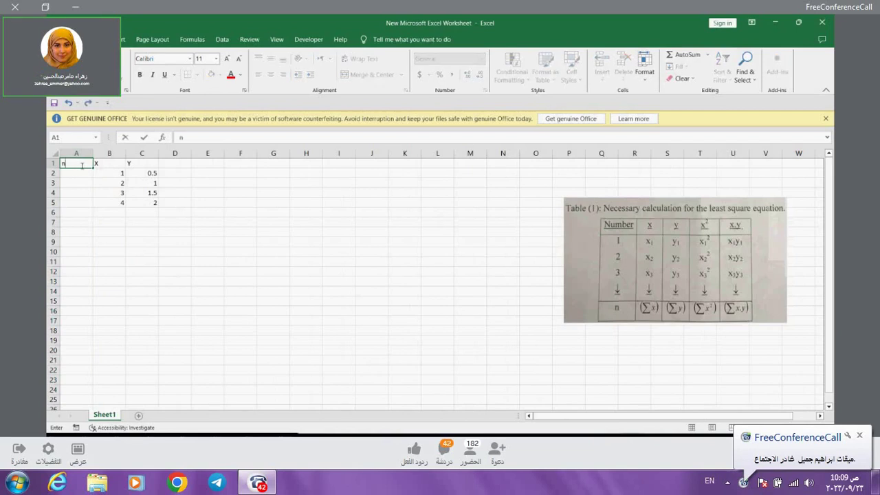
{"action": "type", "text": "umber"}
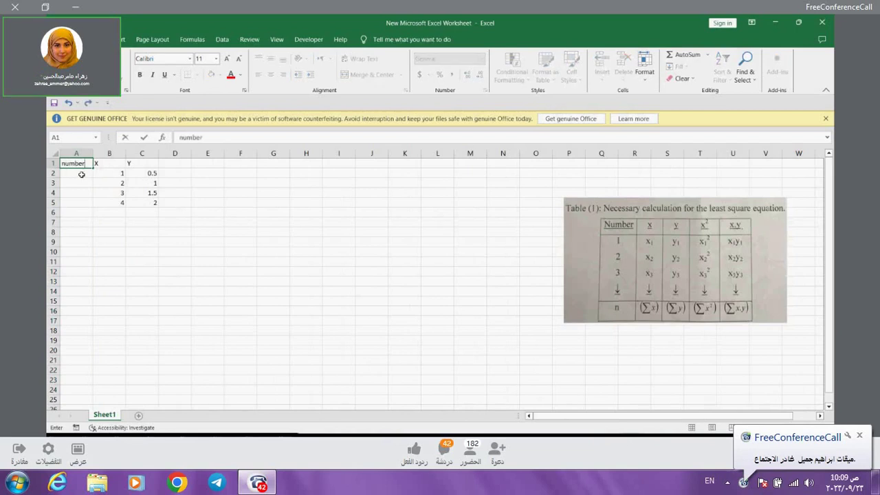
{"action": "left_click", "coordinate": [81, 178]}
{"action": "type", "text": "1"}
{"action": "key", "text": "Return"}
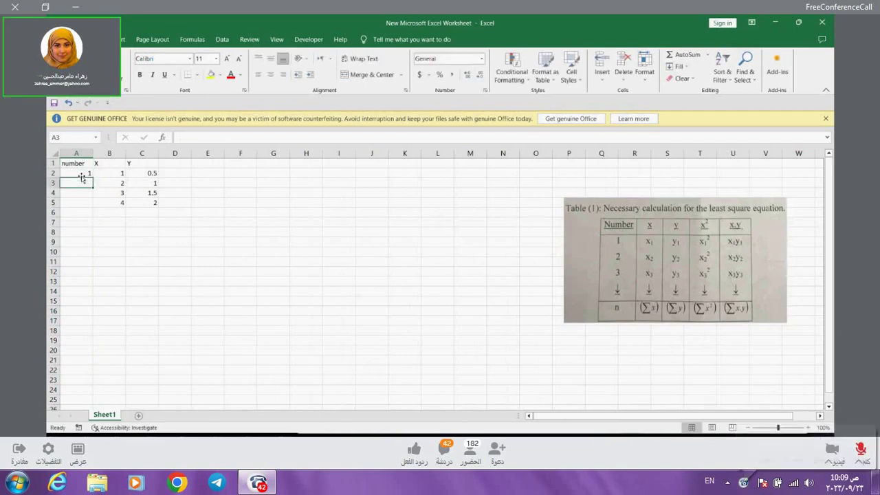
{"action": "type", "text": "2"}
{"action": "key", "text": "Return"}
{"action": "type", "text": "3"}
{"action": "key", "text": "Return"}
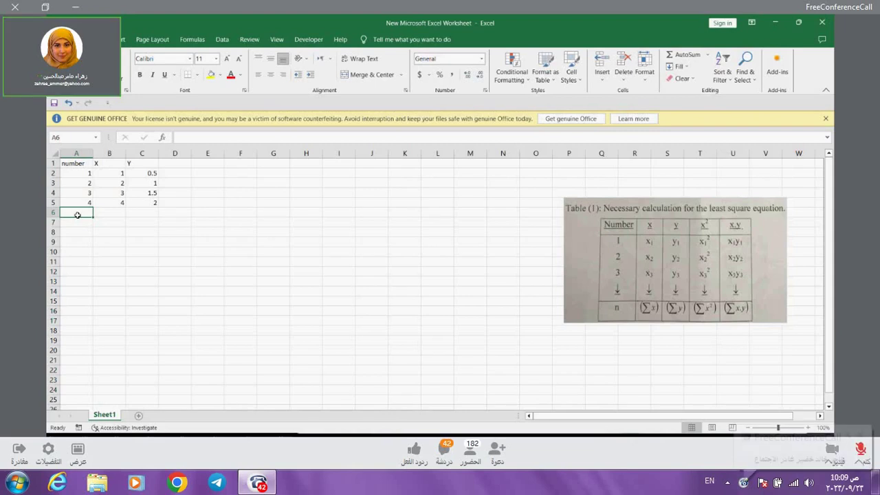
Count the data rows in A6 with =COUNT(A2:A5) and fill the cell yellow.
{"action": "type", "text": "="}
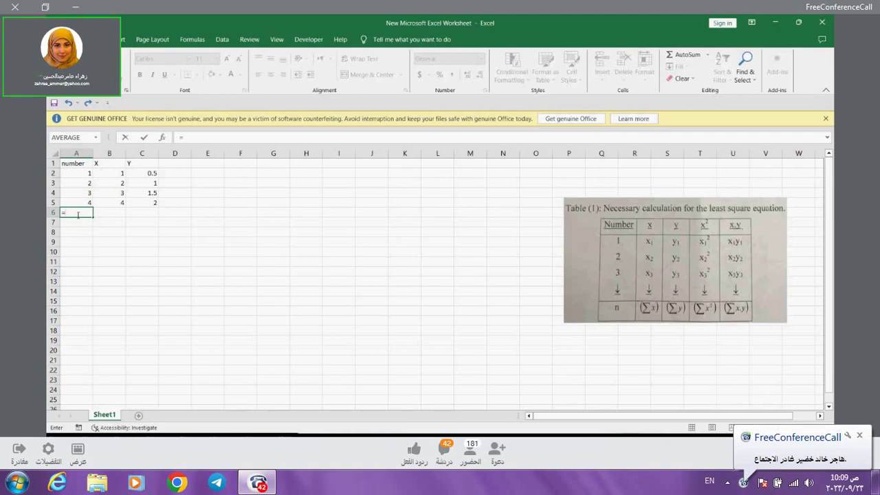
{"action": "type", "text": "co"}
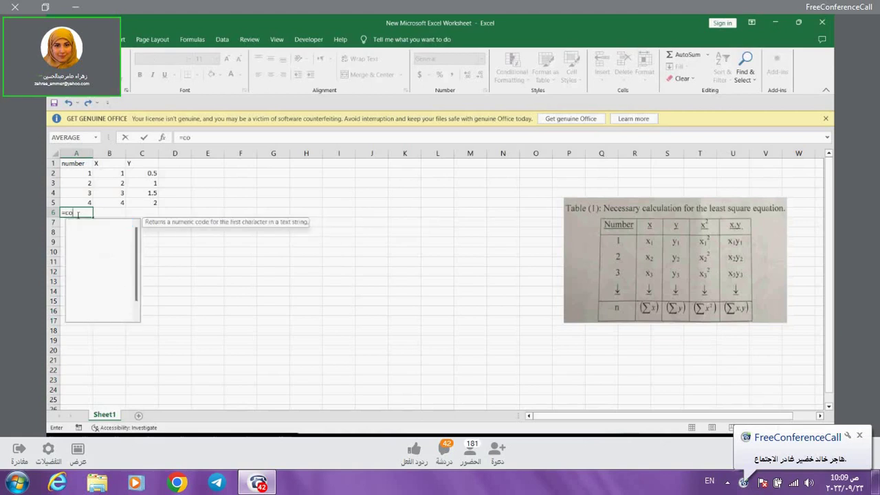
{"action": "type", "text": "unt"}
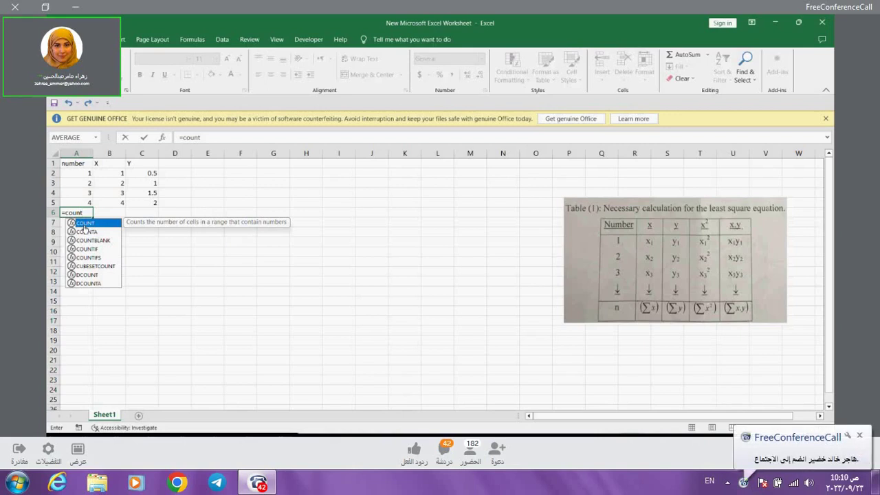
{"action": "double_click", "coordinate": [83, 224]}
{"action": "left_click", "coordinate": [81, 173]}
{"action": "left_click_drag", "start_coordinate": [81, 173], "coordinate": [81, 202]}
{"action": "key", "text": "ctrl+Return"}
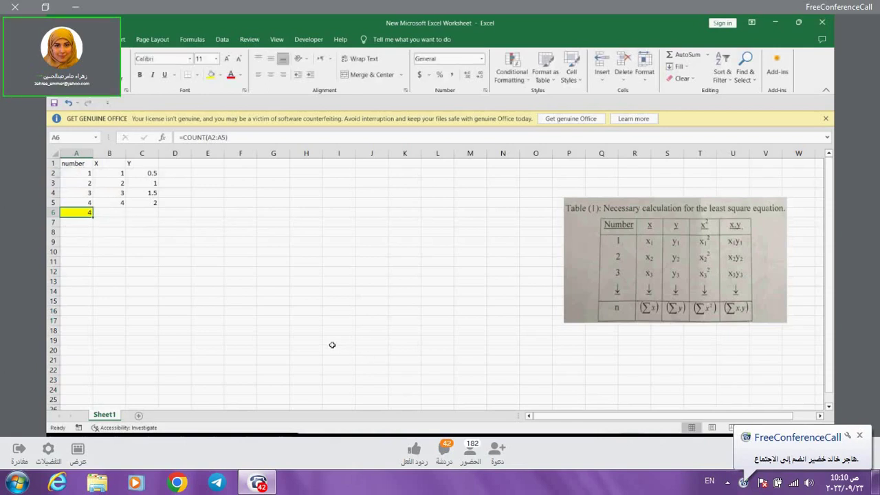
{"action": "left_click", "coordinate": [86, 245]}
{"action": "type", "text": "="}
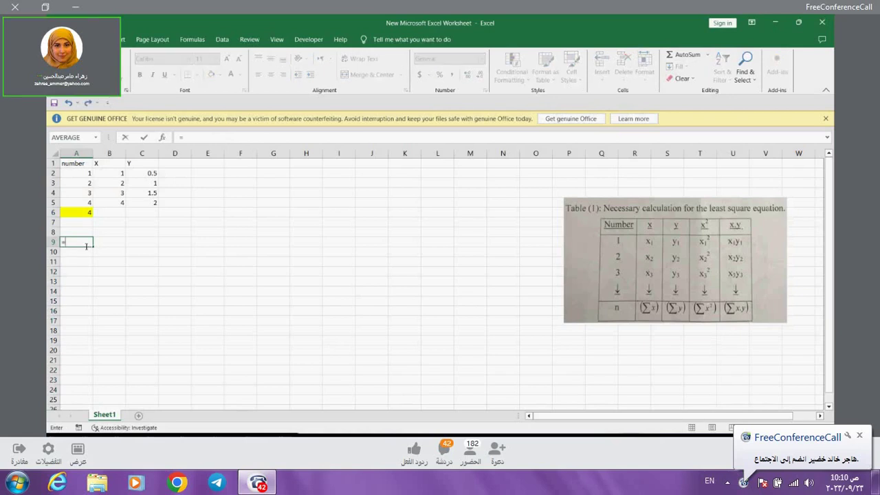
{"action": "type", "text": "c"}
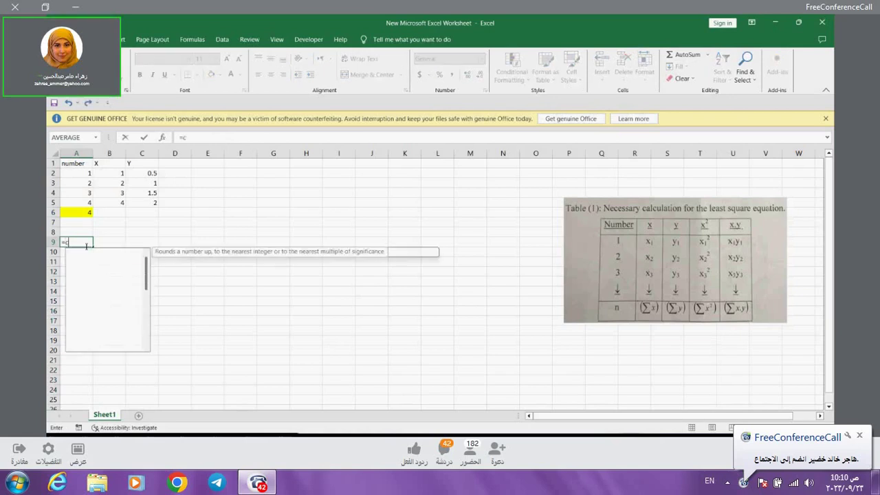
{"action": "type", "text": "oun"}
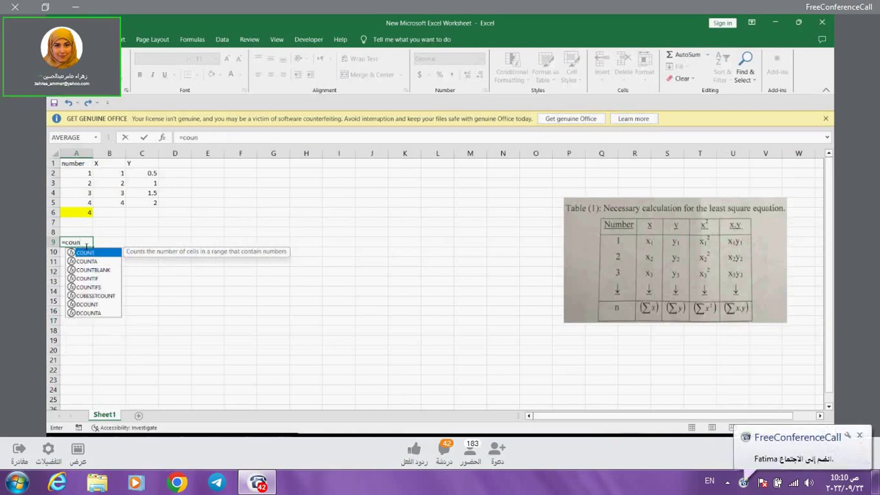
{"action": "double_click", "coordinate": [85, 252]}
{"action": "left_click_drag", "start_coordinate": [86, 173], "coordinate": [87, 205]}
{"action": "key", "text": "Escape"}
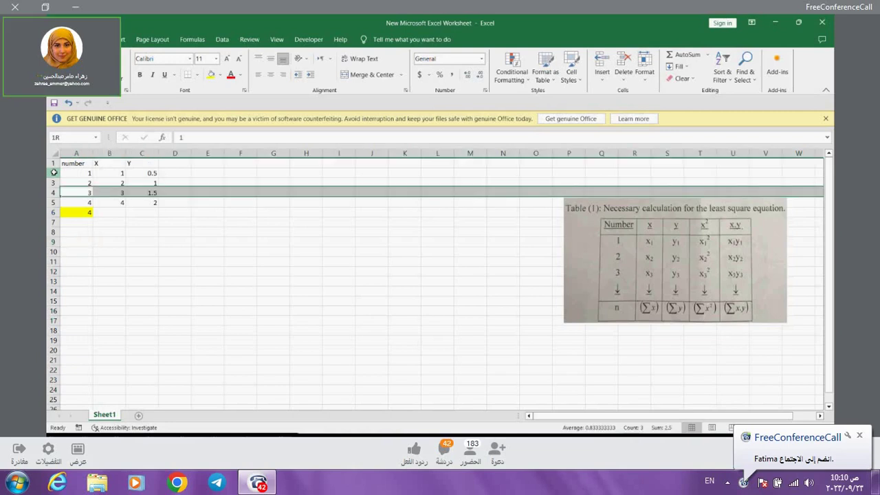
Test the COUNT formula by deleting row 2, and undo the deletion.
{"action": "left_click", "coordinate": [53, 172]}
{"action": "right_click", "coordinate": [54, 173]}
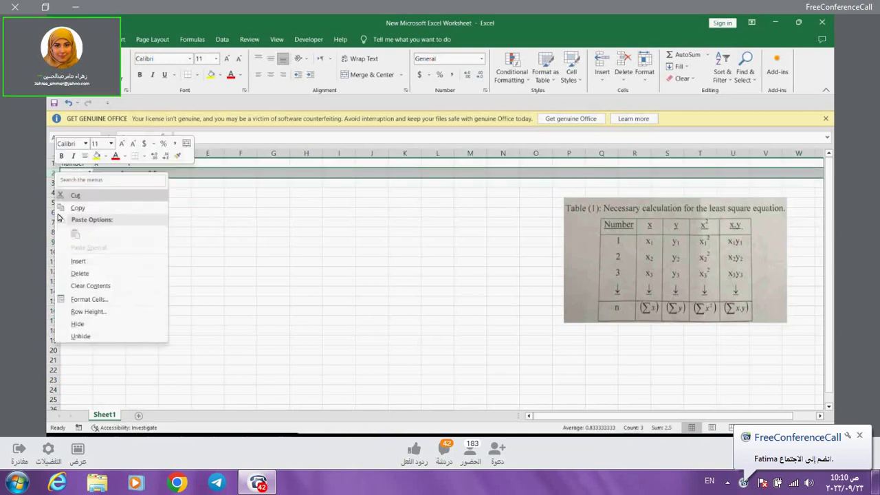
{"action": "left_click", "coordinate": [79, 272]}
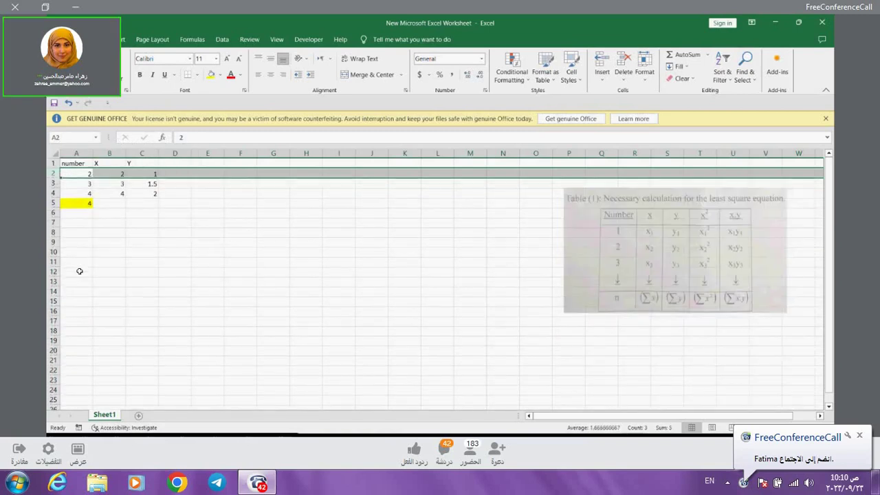
{"action": "left_click", "coordinate": [83, 204]}
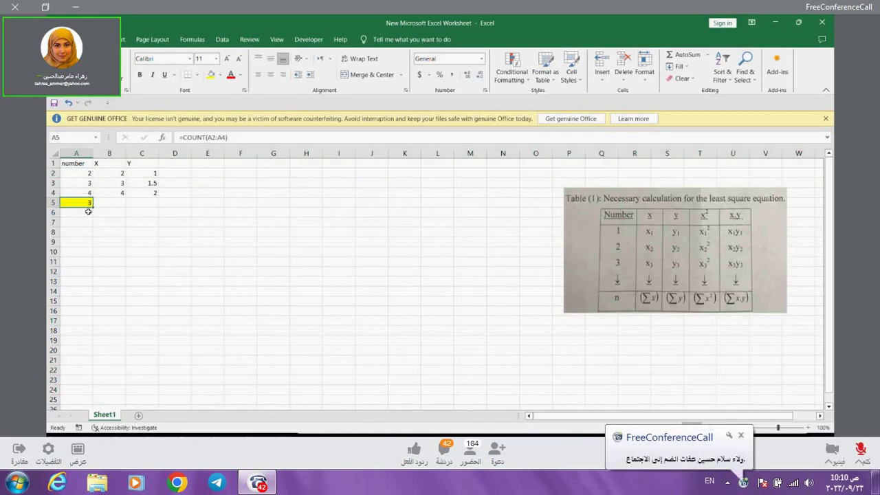
{"action": "key", "text": "ctrl+z"}
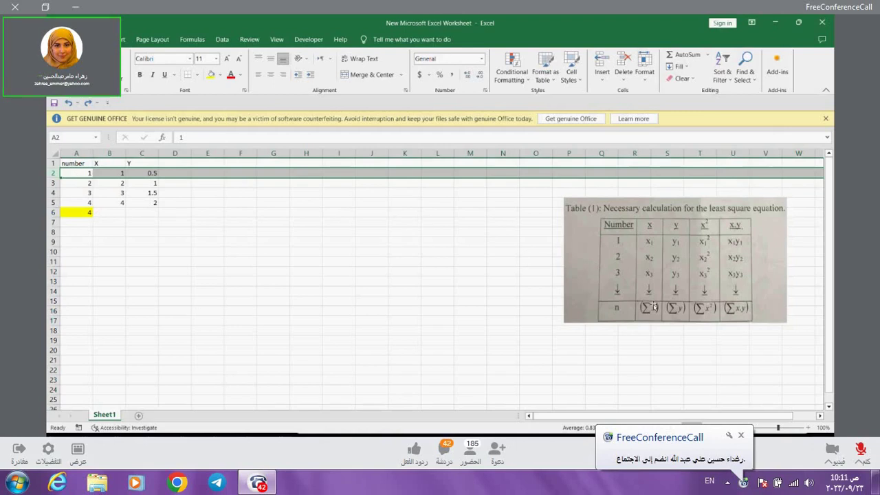
Total the X values in B6 with =SUM(B2:B5).
{"action": "left_click", "coordinate": [119, 211]}
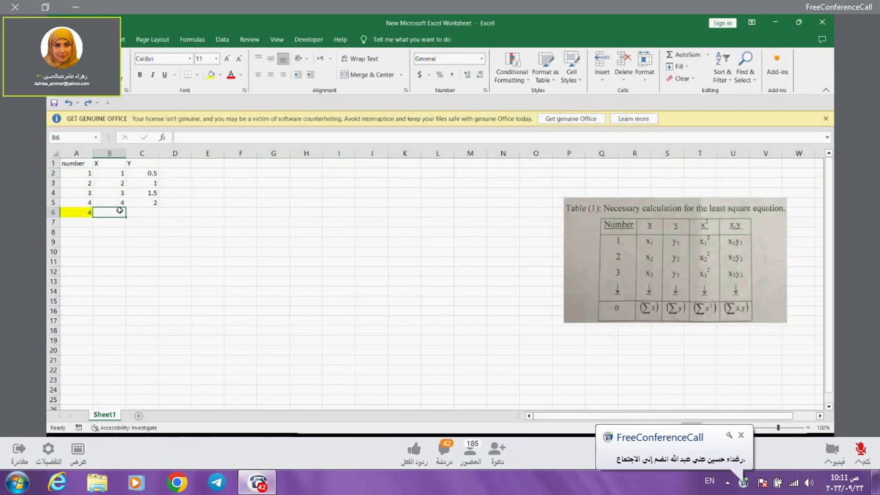
{"action": "type", "text": "="}
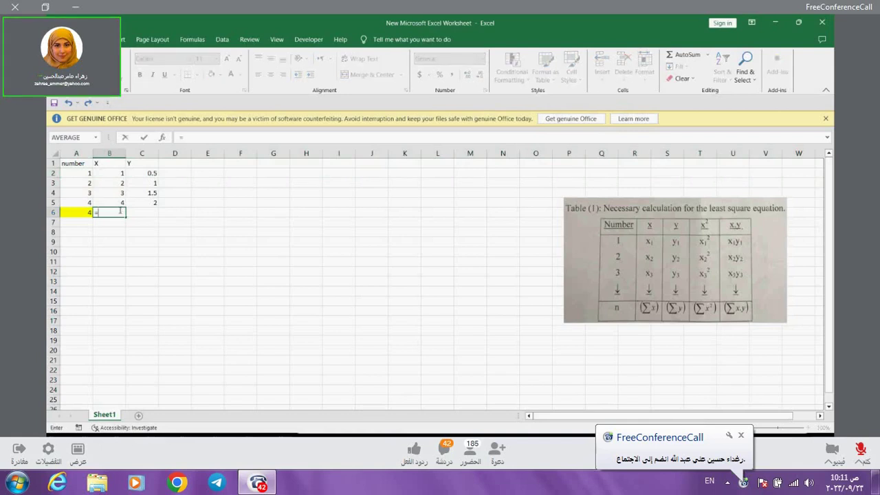
{"action": "type", "text": "sum"}
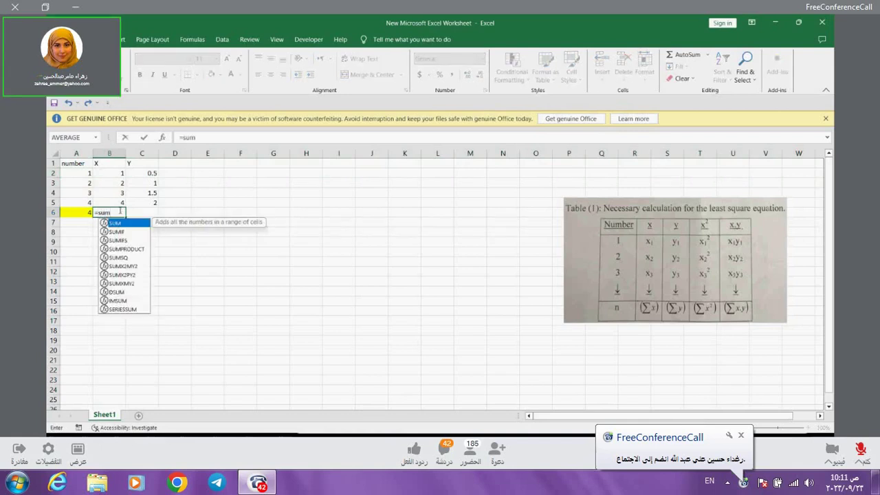
{"action": "key", "text": "Tab"}
{"action": "left_click_drag", "start_coordinate": [113, 171], "coordinate": [114, 203]}
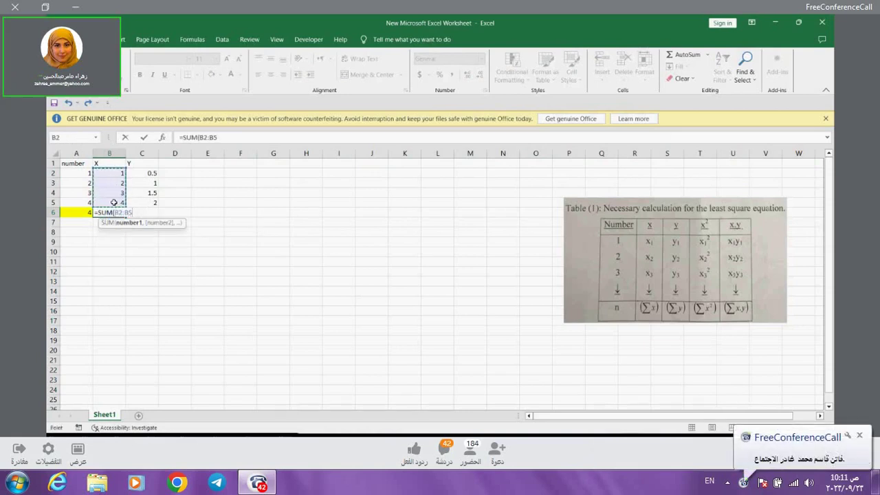
{"action": "key", "text": "Return"}
Test the X total by setting B3 to 1.8, and undo the change.
{"action": "left_click", "coordinate": [114, 183]}
{"action": "type", "text": "1."}
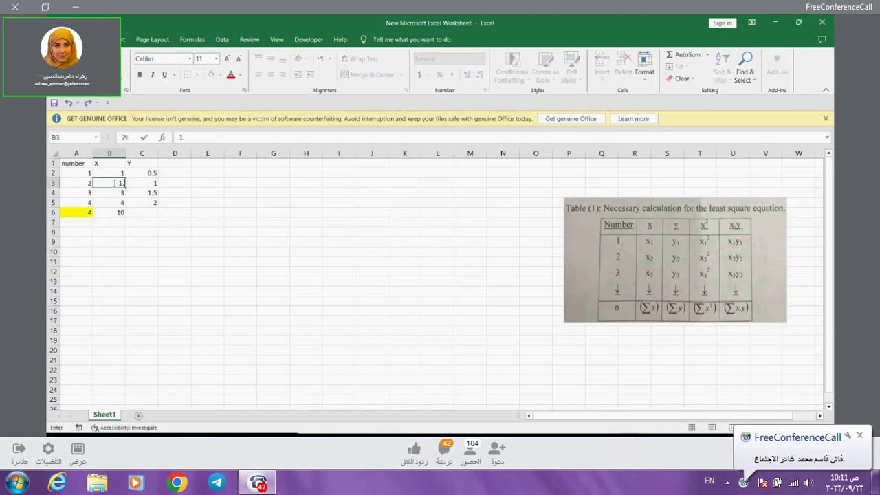
{"action": "type", "text": "8"}
{"action": "key", "text": "Return"}
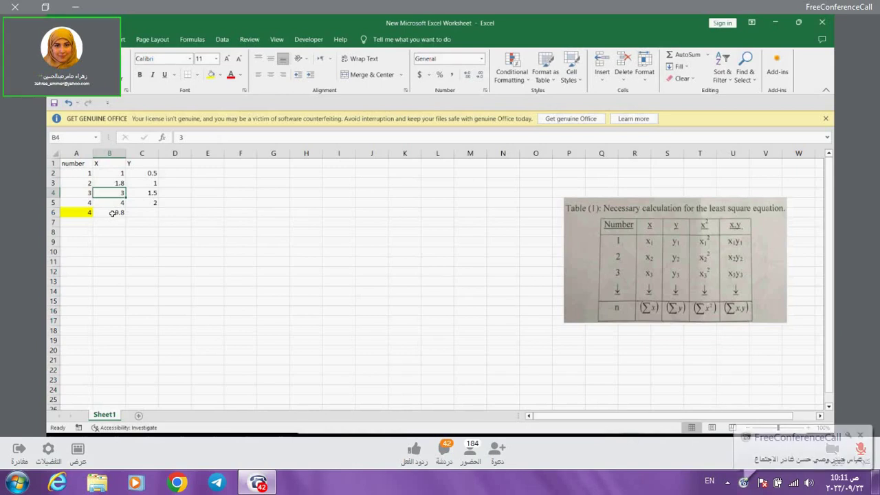
{"action": "key", "text": "ctrl+z"}
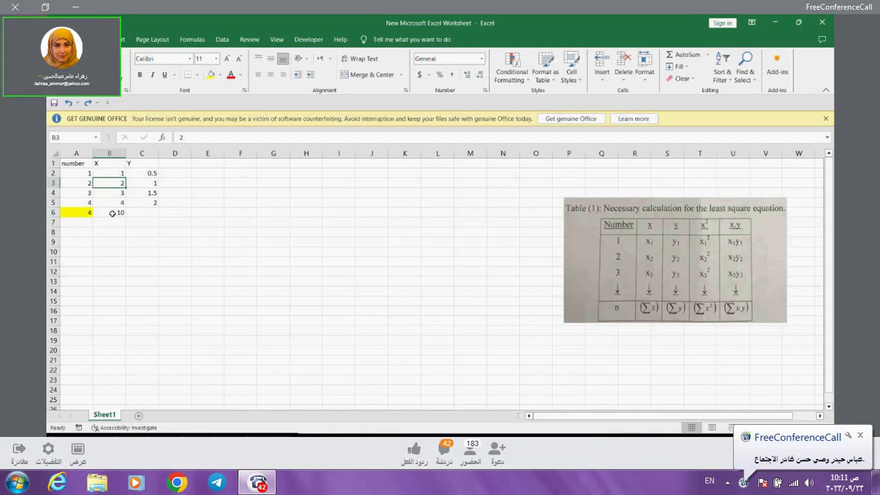
Fill the X total in B6 with yellow.
{"action": "left_click", "coordinate": [154, 211]}
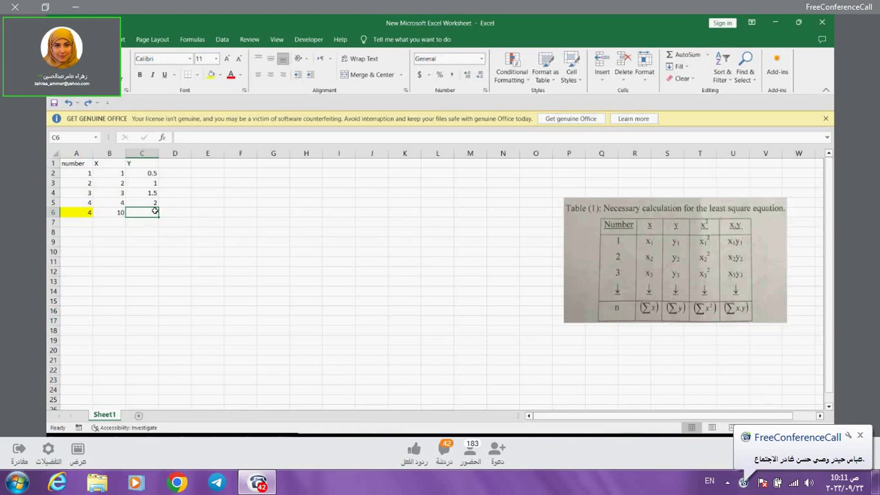
{"action": "left_click", "coordinate": [121, 211]}
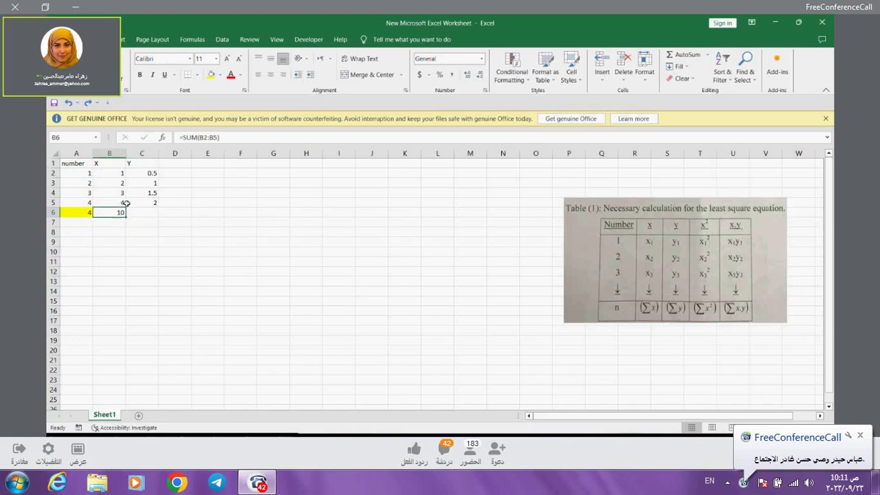
{"action": "left_click", "coordinate": [211, 75]}
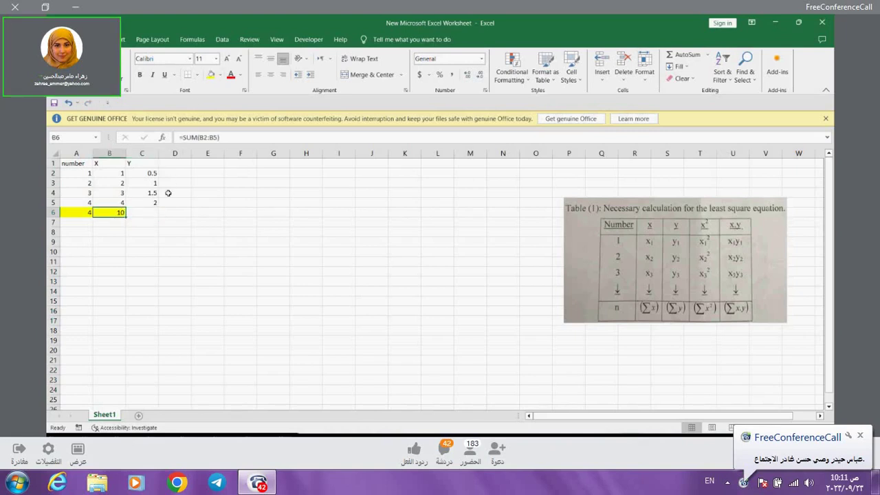
Total the Y values in C6 with =SUM(C2:C5) and fill the cell yellow.
{"action": "left_click", "coordinate": [149, 212]}
{"action": "type", "text": "="}
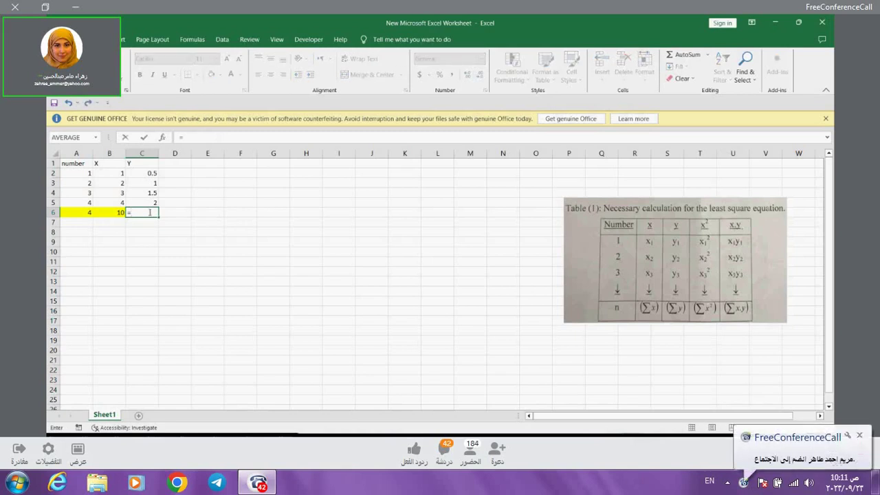
{"action": "type", "text": "sum"}
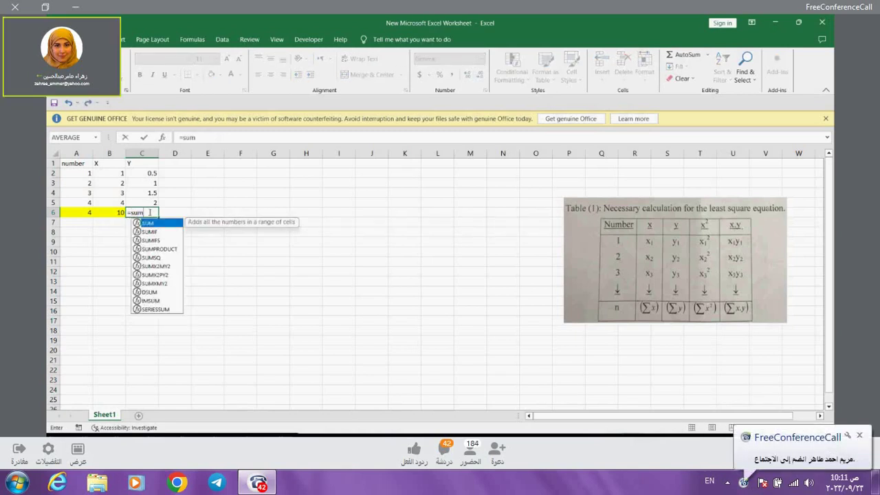
{"action": "type", "text": "("}
{"action": "left_click_drag", "start_coordinate": [153, 173], "coordinate": [150, 203]}
{"action": "key", "text": "Return"}
{"action": "left_click", "coordinate": [149, 212]}
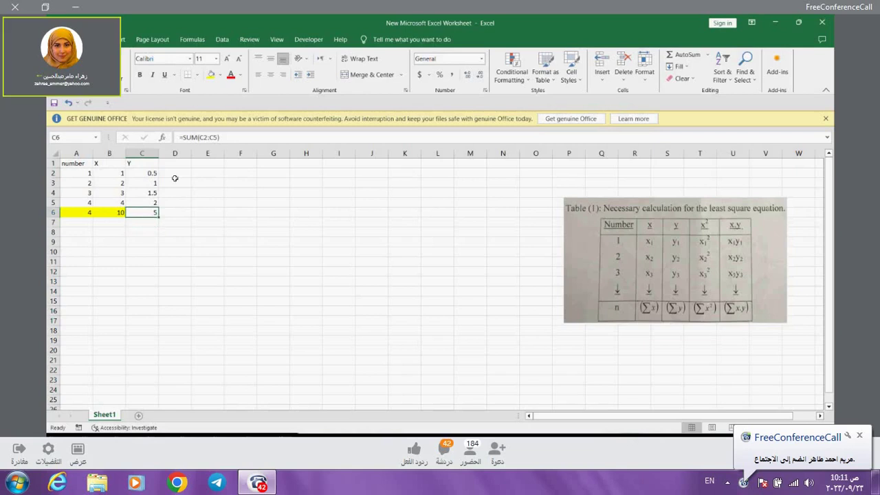
{"action": "left_click", "coordinate": [212, 74]}
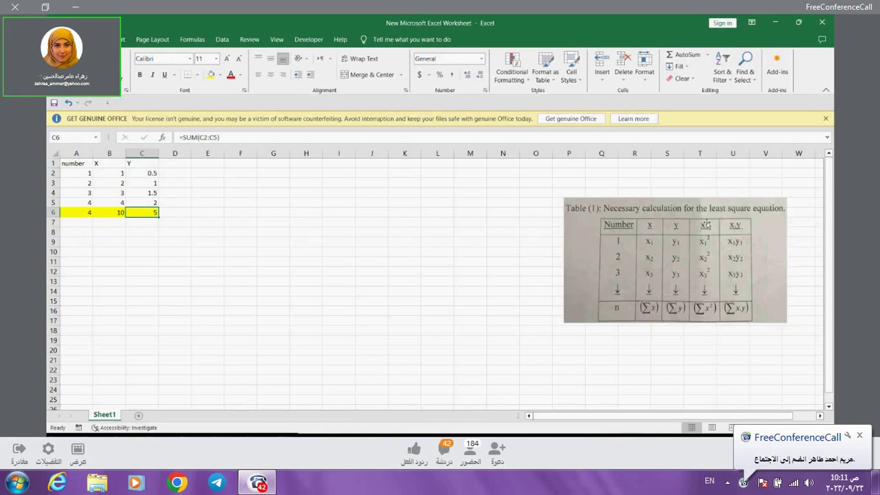
Add the column header x^2 in D1.
{"action": "left_click", "coordinate": [180, 165]}
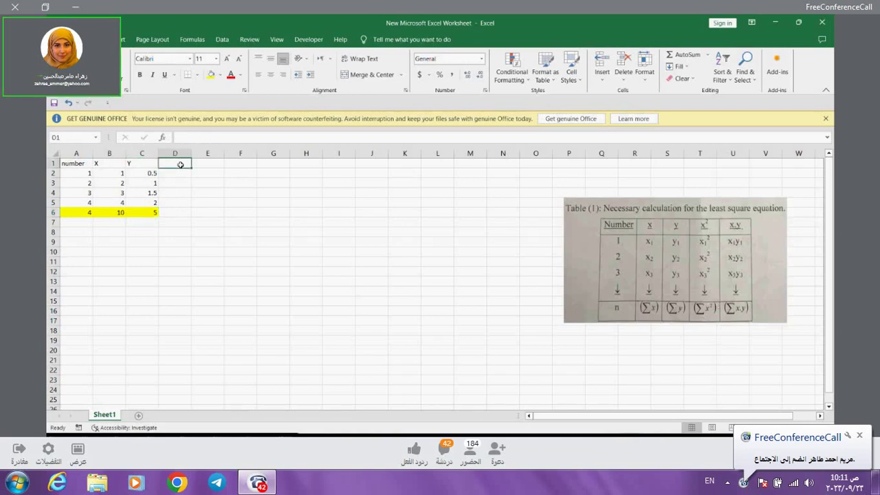
{"action": "type", "text": "x^"}
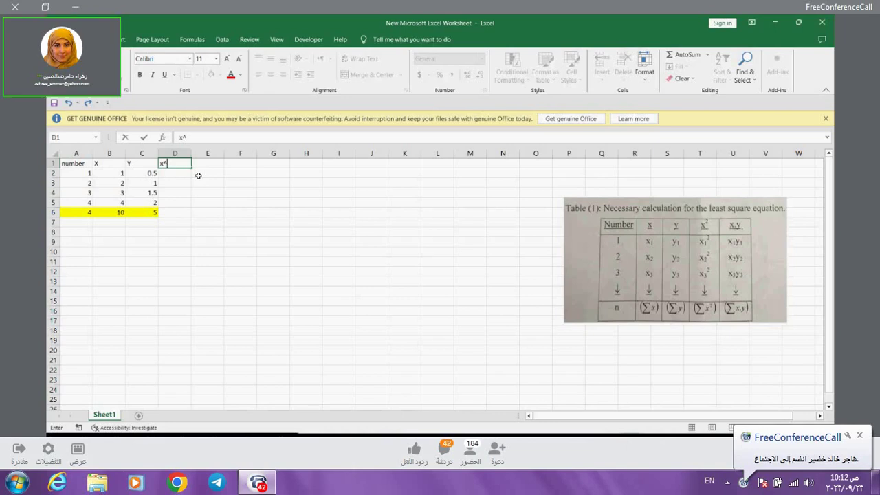
{"action": "type", "text": "2"}
Calculate the squared X values with =B2^2 in D2 and fill the formula through D5.
{"action": "left_click", "coordinate": [173, 176]}
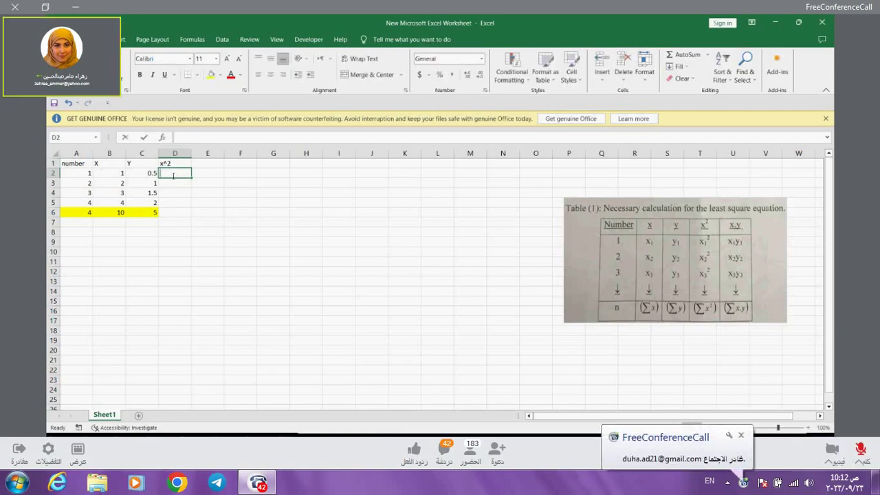
{"action": "type", "text": "="}
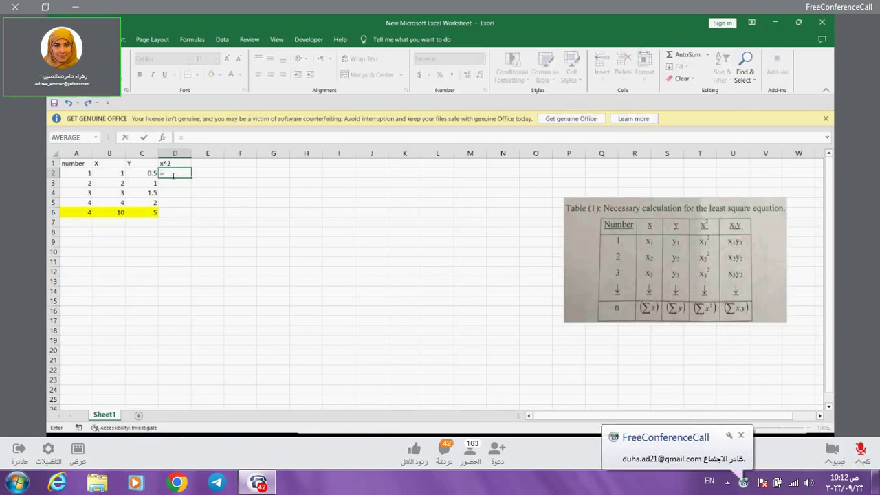
{"action": "left_click", "coordinate": [106, 174]}
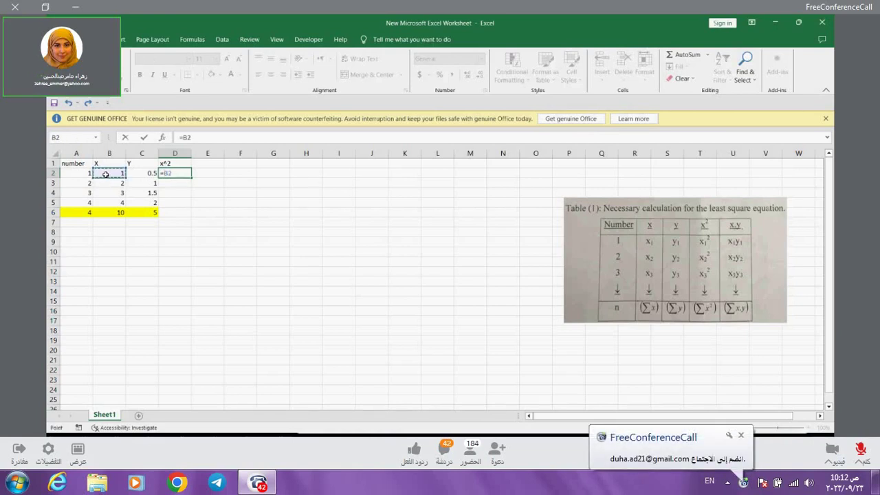
{"action": "type", "text": "^2"}
{"action": "key", "text": "ctrl+Return"}
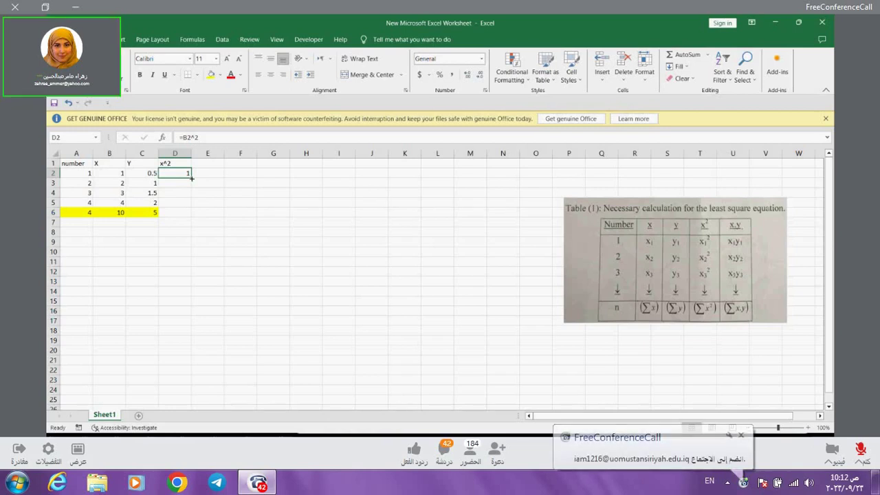
{"action": "left_click_drag", "start_coordinate": [192, 181], "coordinate": [192, 208]}
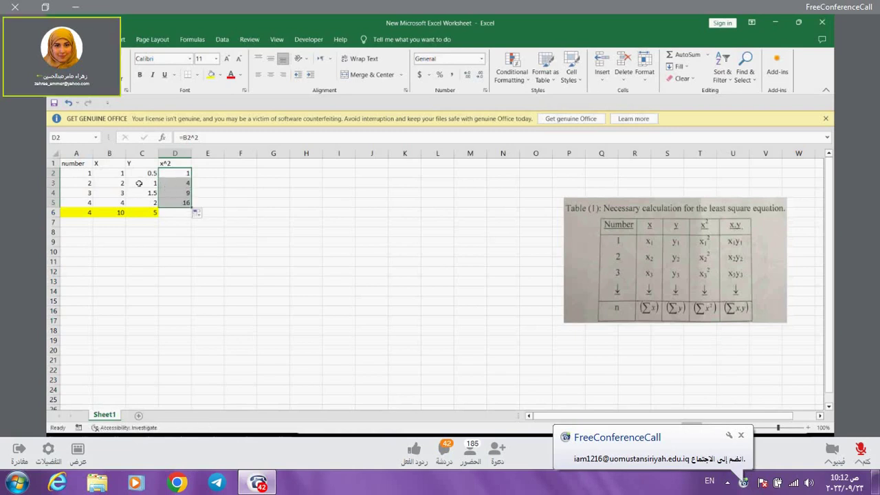
Test the x^2 formulas by setting the X value in B4 to 5, and undo the change.
{"action": "left_click", "coordinate": [119, 192]}
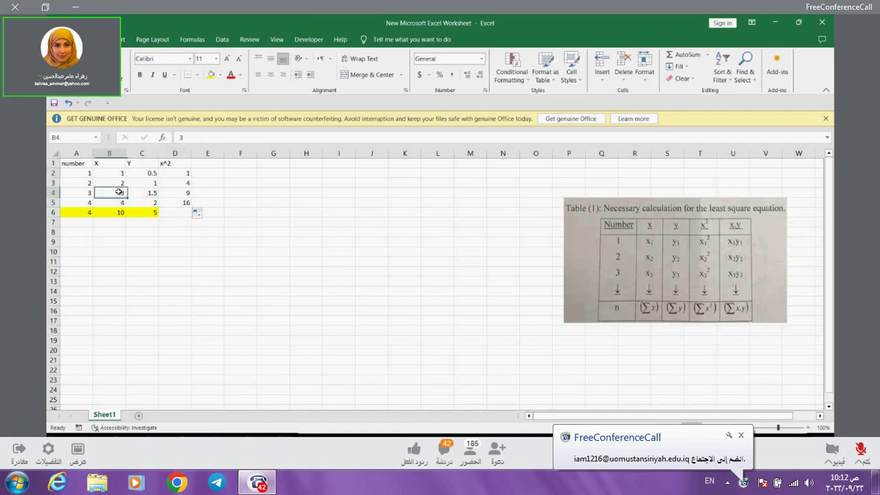
{"action": "type", "text": "5"}
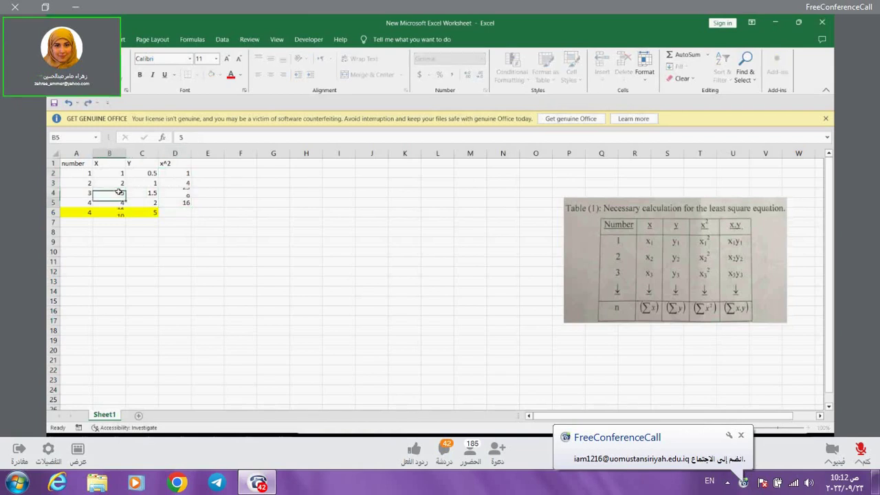
{"action": "key", "text": "Return"}
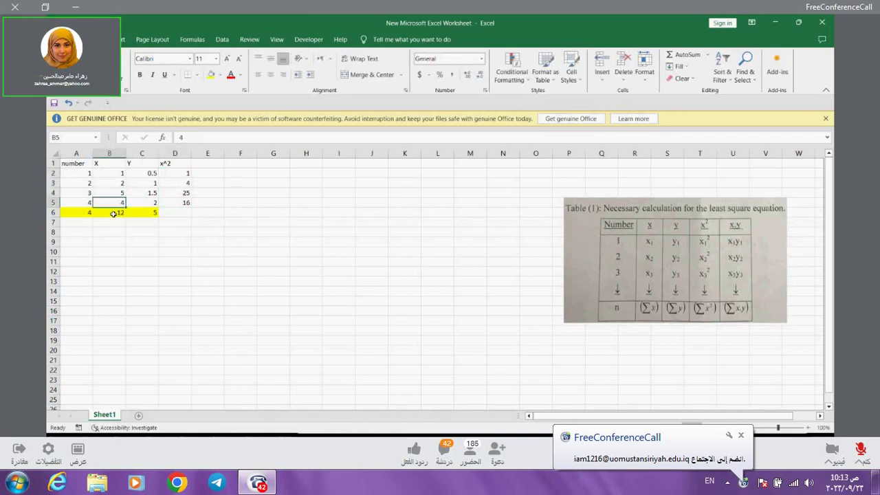
{"action": "key", "text": "ctrl+z"}
{"action": "left_click", "coordinate": [169, 211]}
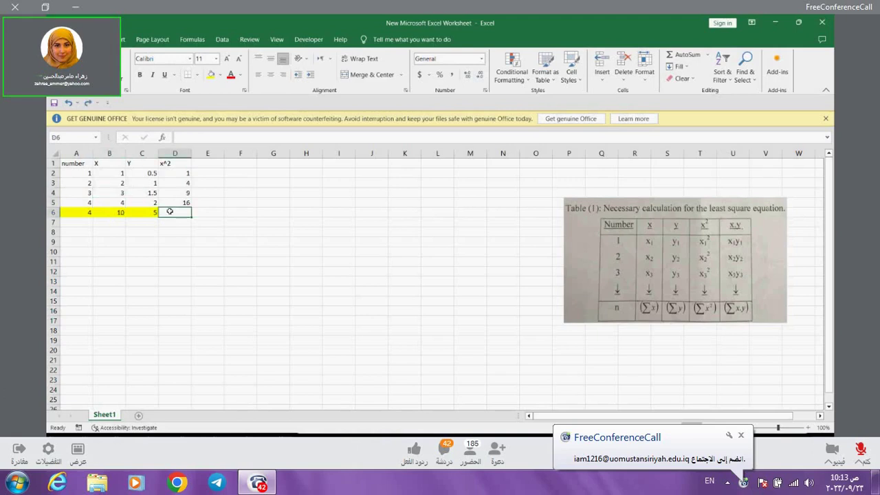
{"action": "type", "text": "s"}
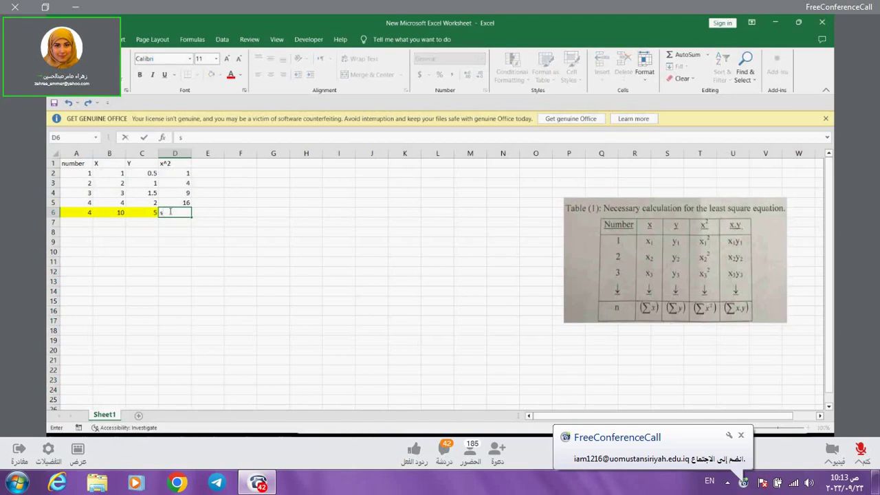
{"action": "type", "text": "um"}
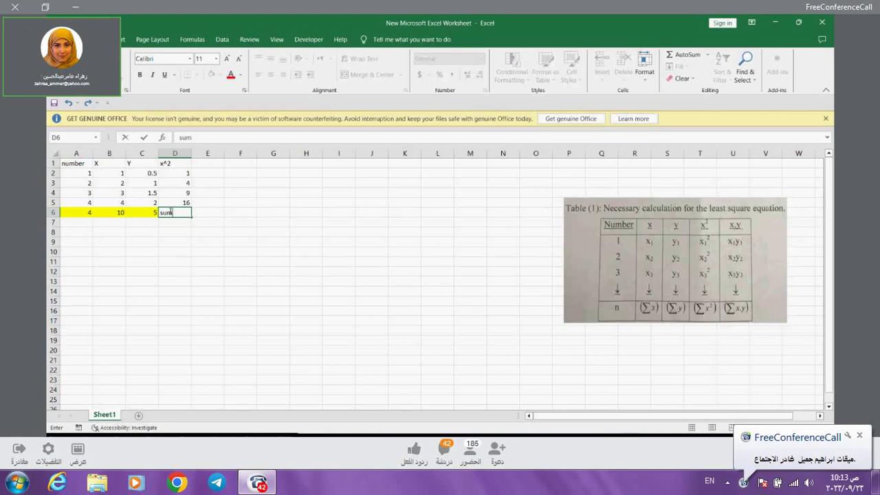
{"action": "key", "text": "BackSpace"}
{"action": "key", "text": "BackSpace"}
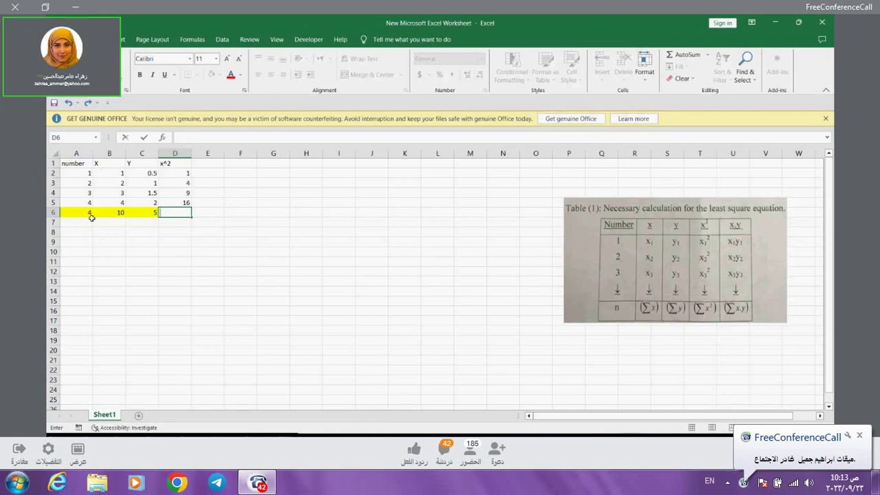
Total the x^2 values in D6 with =SUM(D2:D5).
{"action": "type", "text": "="}
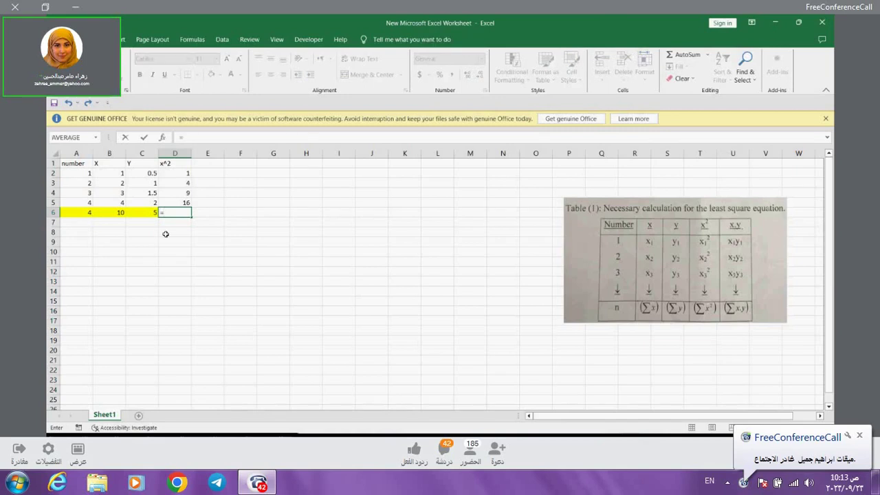
{"action": "type", "text": "s"}
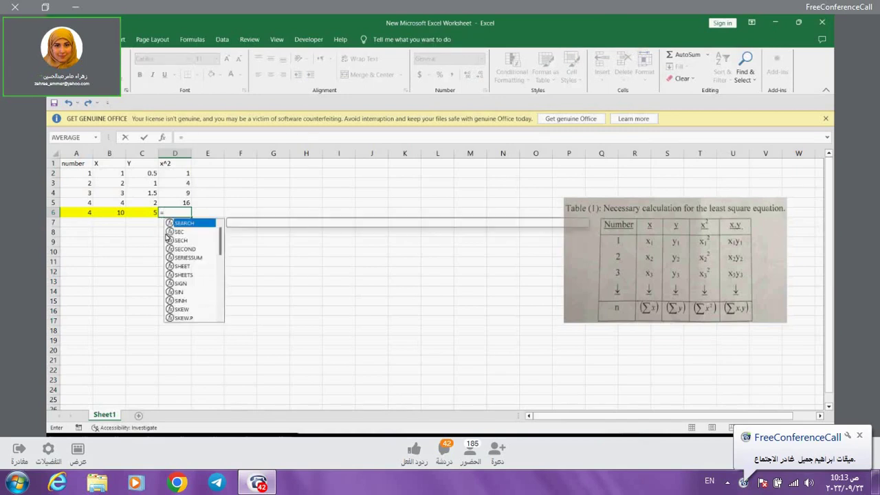
{"action": "type", "text": "u"}
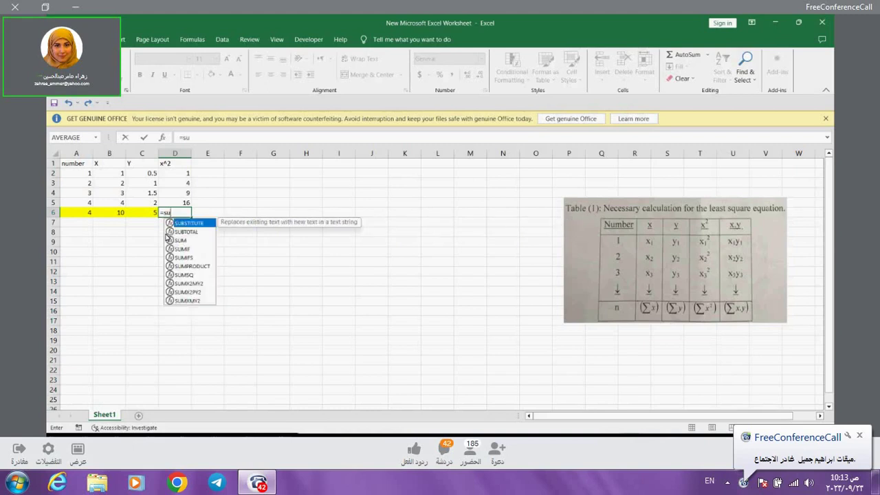
{"action": "type", "text": "m"}
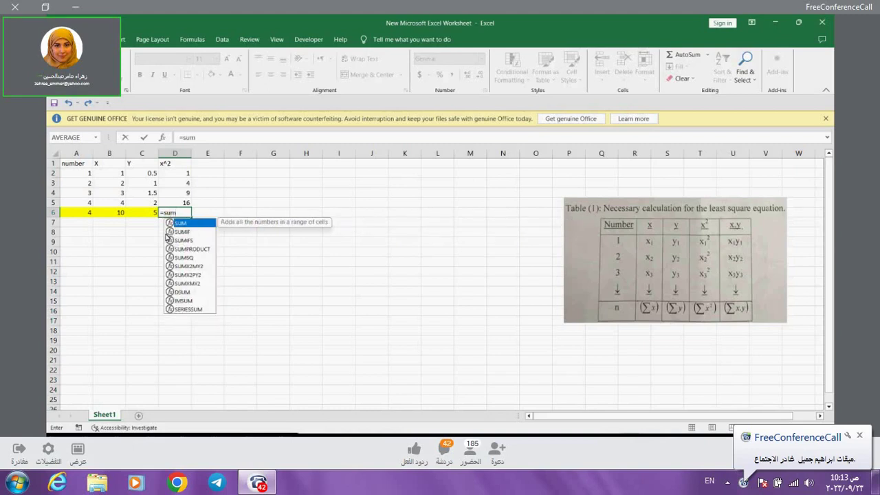
{"action": "double_click", "coordinate": [182, 224]}
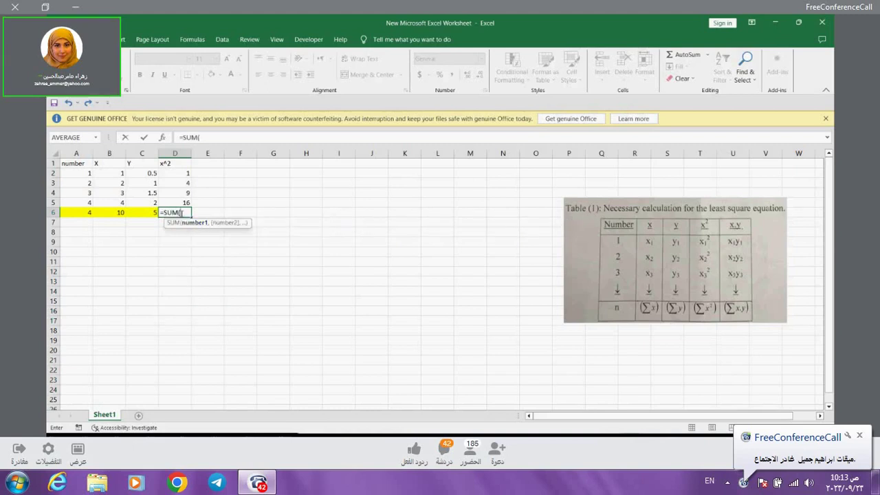
{"action": "left_click", "coordinate": [185, 173]}
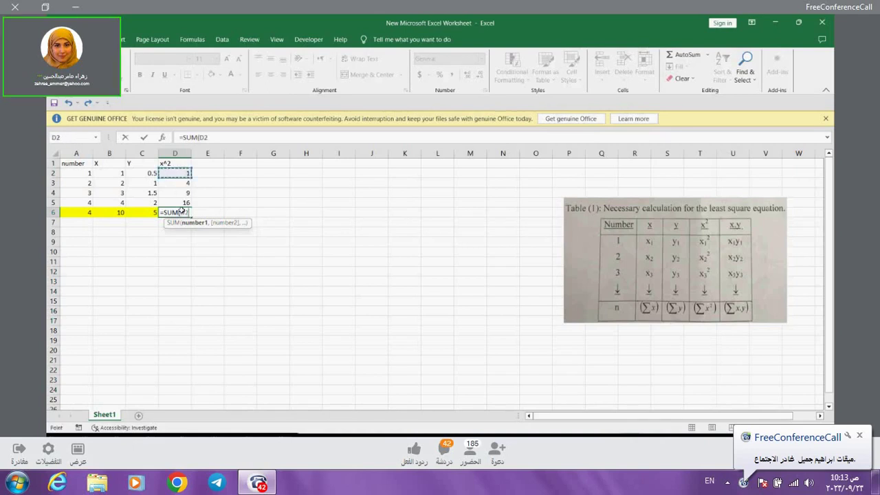
{"action": "left_click_drag", "start_coordinate": [186, 173], "coordinate": [180, 210]}
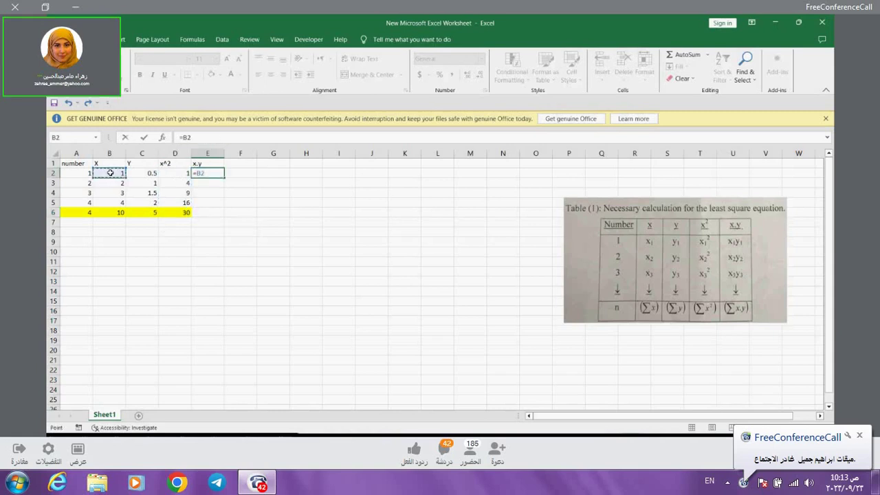
Complete the x.y formula in E2 as =B2*C2 and fill it through E5.
{"action": "type", "text": "*"}
{"action": "left_click", "coordinate": [154, 173]}
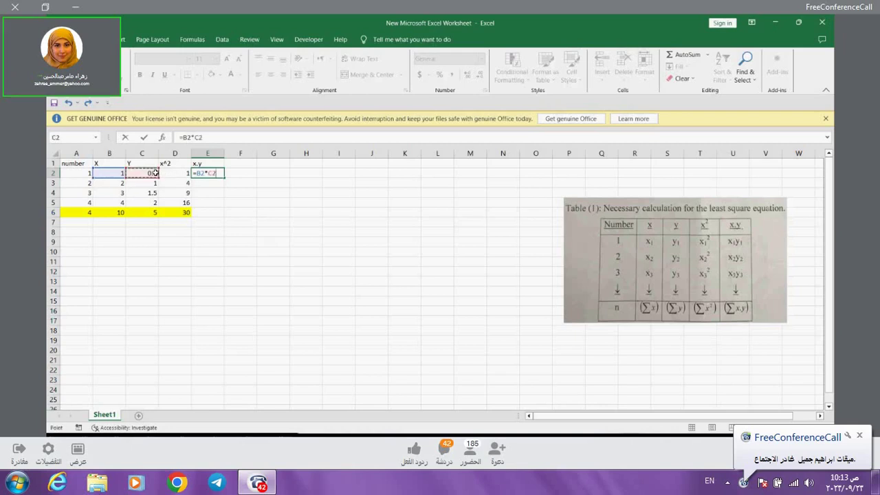
{"action": "key", "text": "Return"}
{"action": "left_click", "coordinate": [212, 173]}
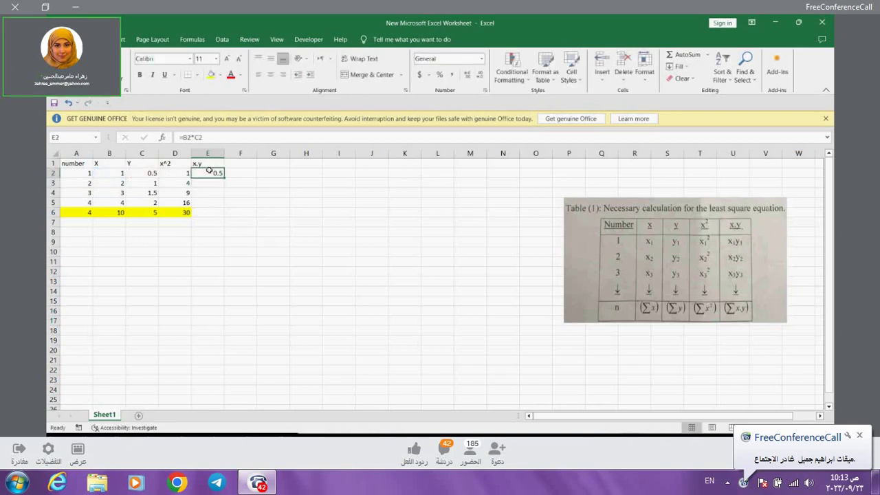
{"action": "left_click_drag", "start_coordinate": [224, 181], "coordinate": [226, 211]}
Total the x.y values in E6 with =SUM(E2:E5) and fill the cell yellow.
{"action": "left_click", "coordinate": [218, 212]}
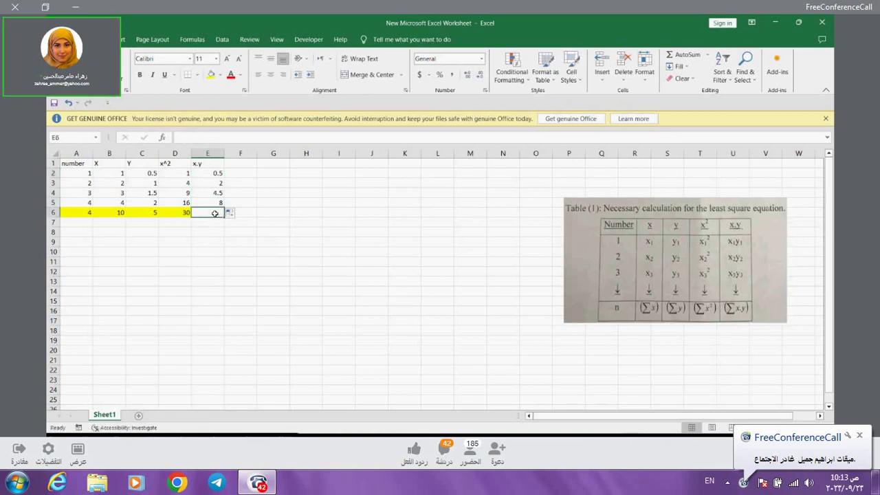
{"action": "type", "text": "=SUM("}
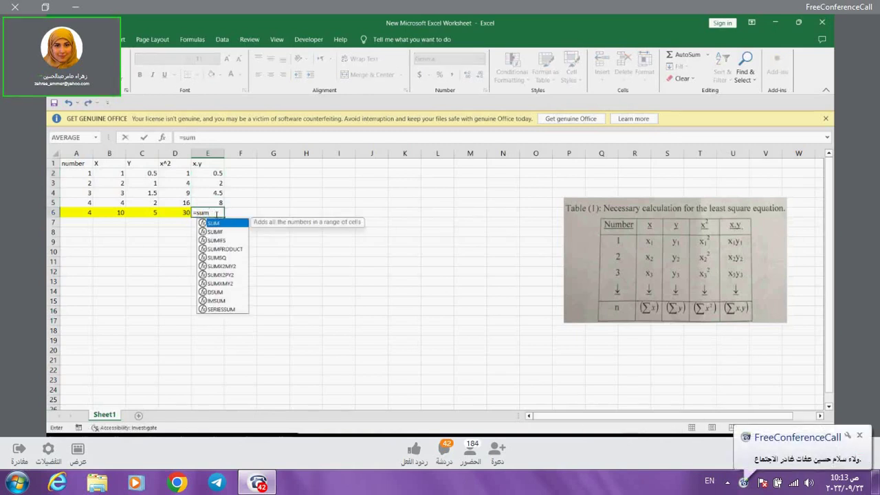
{"action": "left_click_drag", "start_coordinate": [213, 173], "coordinate": [215, 202]}
{"action": "key", "text": "Return"}
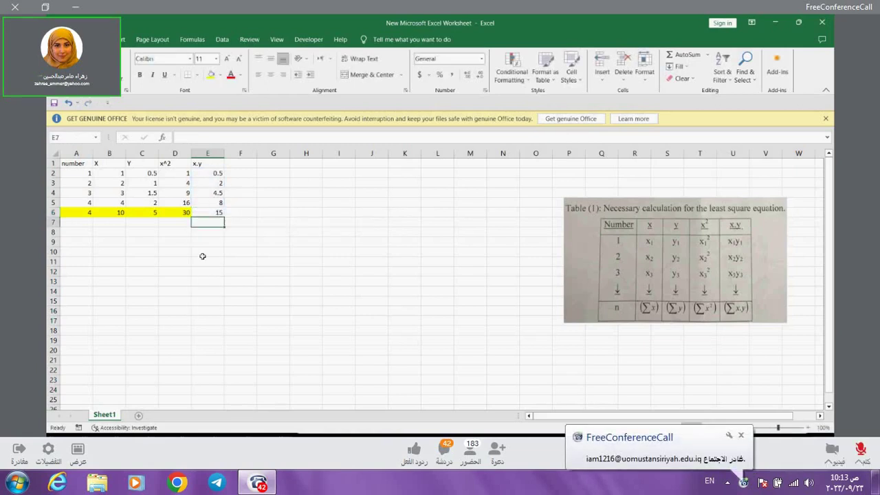
{"action": "left_click", "coordinate": [219, 213]}
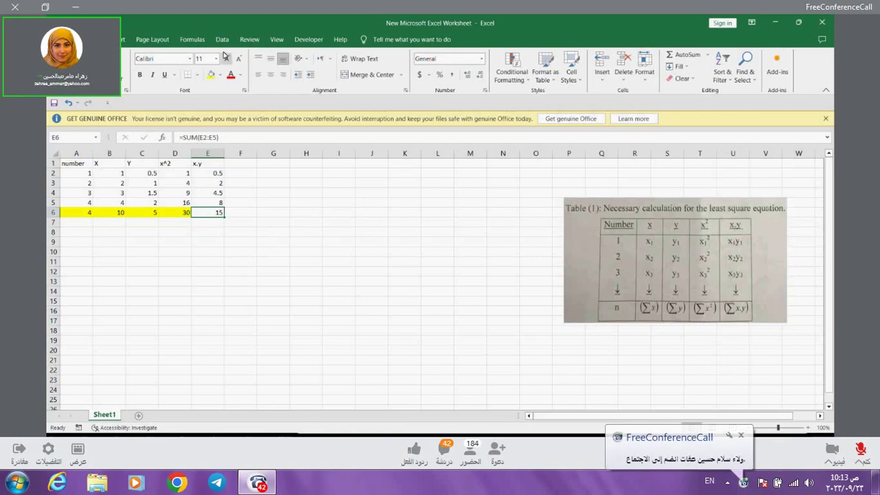
{"action": "left_click", "coordinate": [211, 75]}
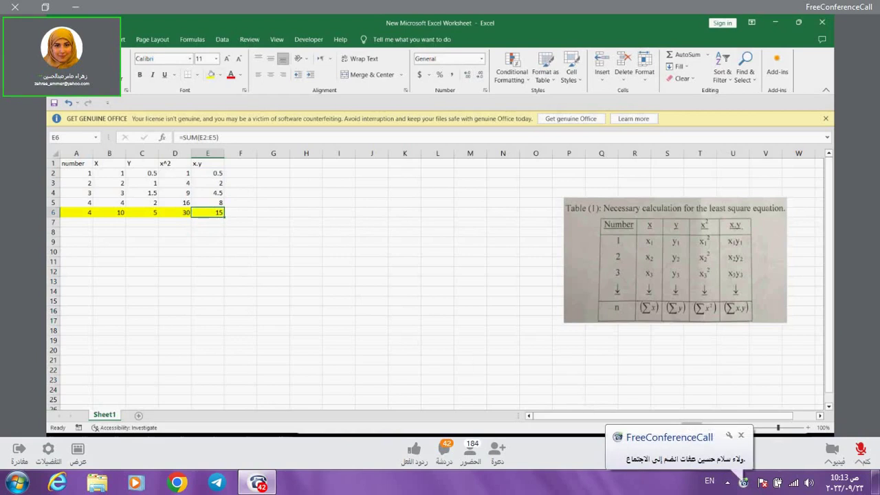
Switch to the PowerPoint slide with the b and c equations and leave pen drawing mode.
{"action": "key", "text": "alt+Tab"}
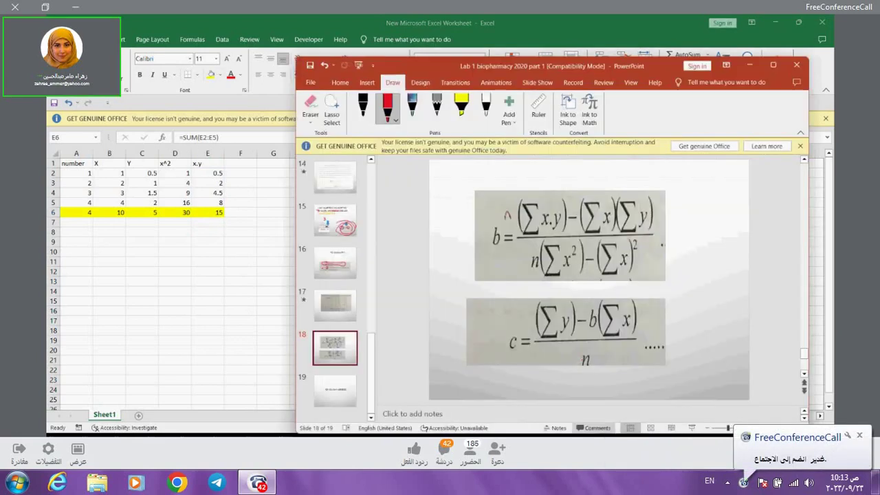
{"action": "left_click", "coordinate": [387, 110]}
{"action": "left_click", "coordinate": [386, 110]}
{"action": "left_click", "coordinate": [310, 83]}
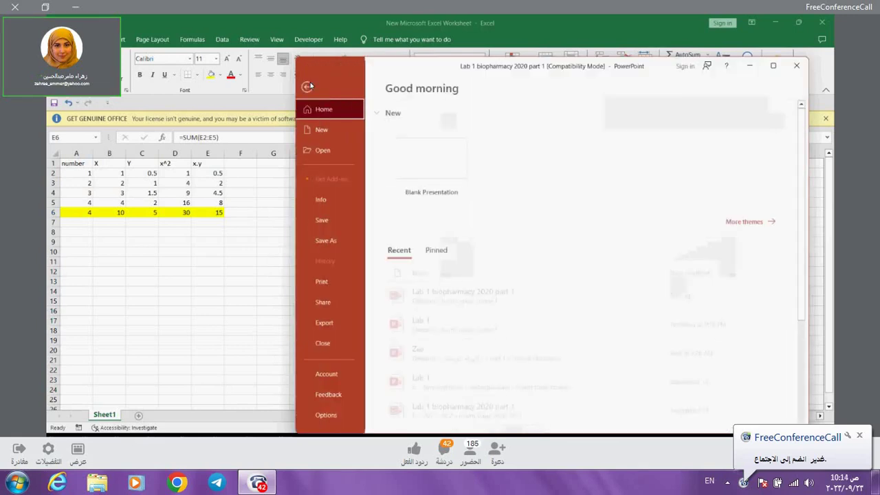
{"action": "left_click", "coordinate": [311, 87]}
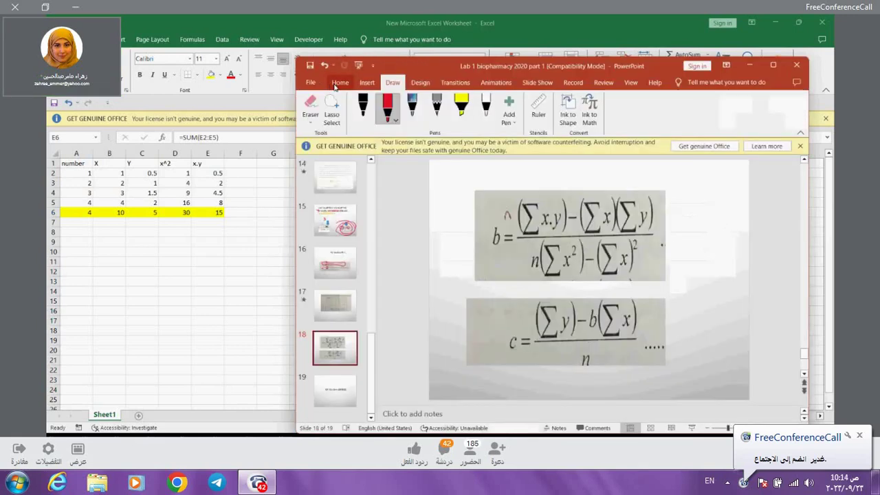
{"action": "left_click", "coordinate": [340, 83]}
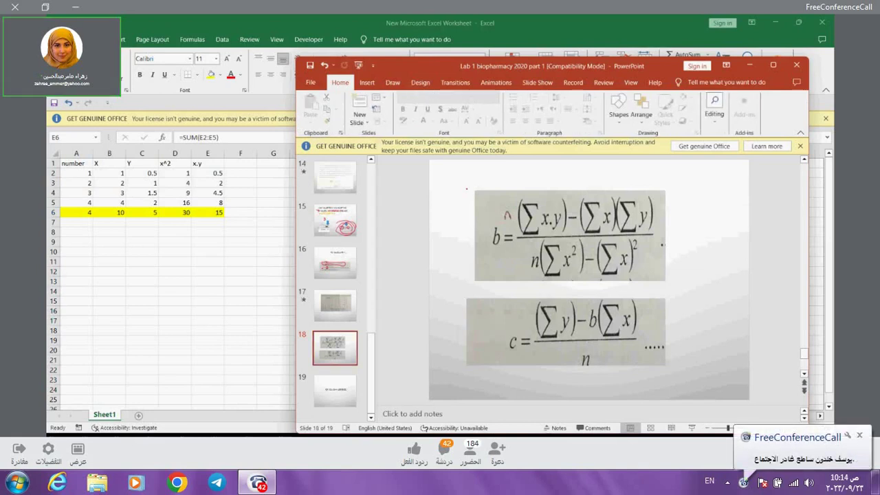
{"action": "left_click", "coordinate": [691, 427]}
{"action": "key", "text": "Escape"}
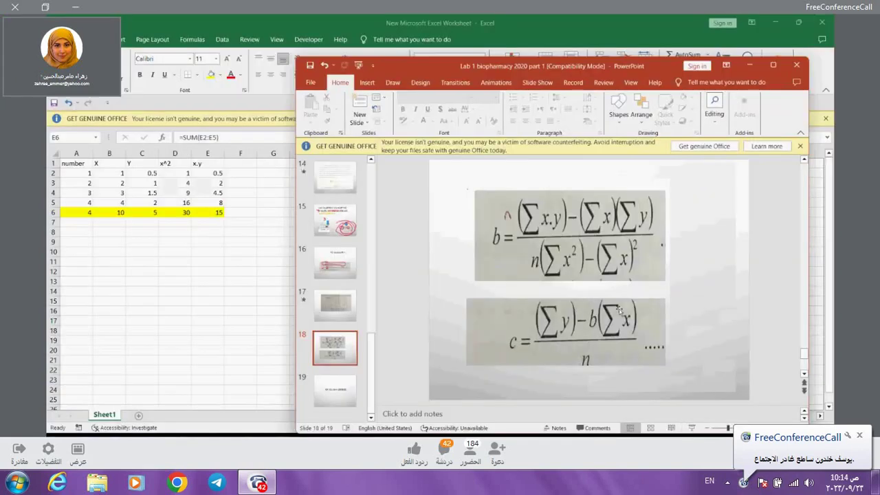
Copy the picture of the b equation from the slide into the Excel worksheet and place it across columns N to W, over the reference table.
{"action": "left_click", "coordinate": [581, 259]}
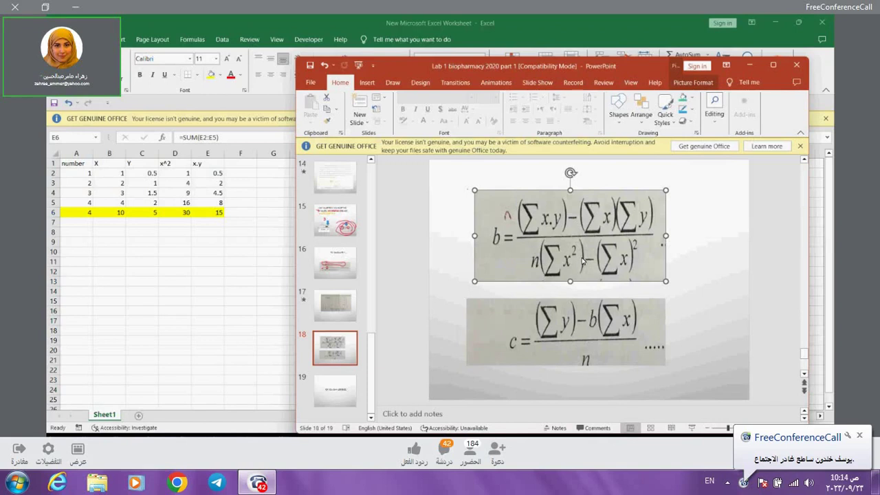
{"action": "key", "text": "ctrl+c"}
{"action": "left_click", "coordinate": [201, 287]}
{"action": "left_click", "coordinate": [312, 262]}
{"action": "key", "text": "ctrl+v"}
{"action": "left_click_drag", "start_coordinate": [375, 285], "coordinate": [589, 217]}
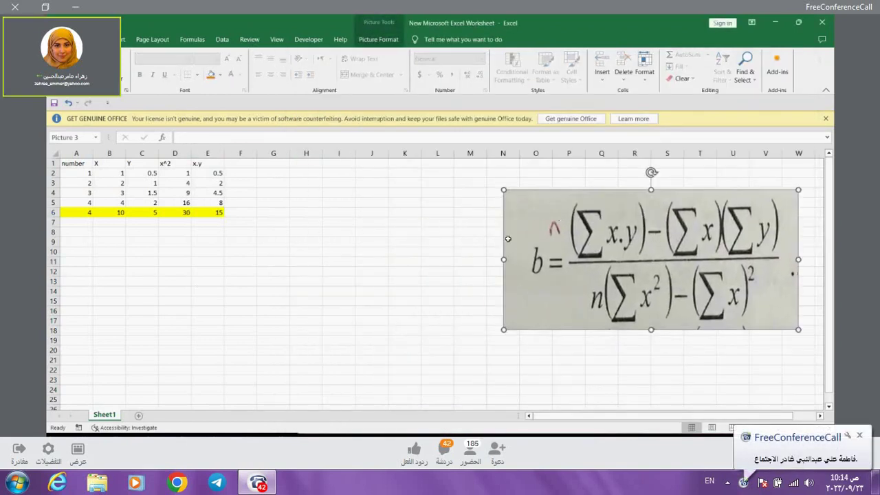
Label cell A12 as b.
{"action": "left_click", "coordinate": [86, 270]}
{"action": "type", "text": "="}
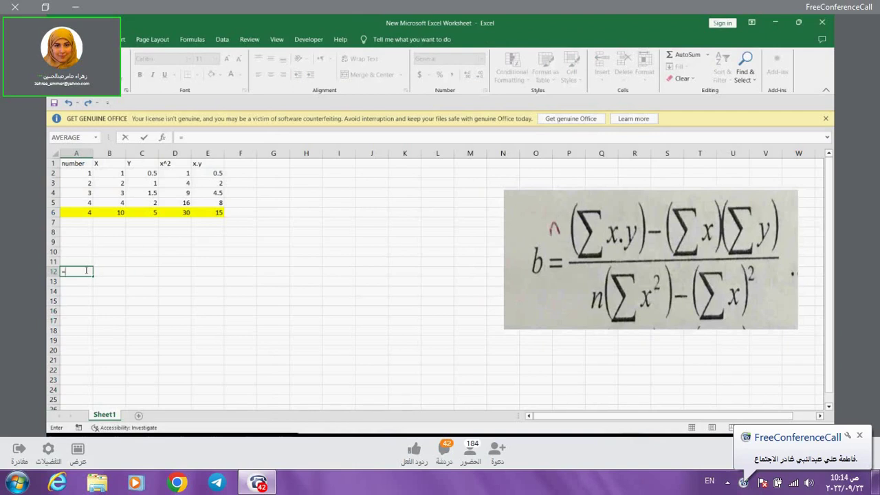
{"action": "key", "text": "BackSpace"}
{"action": "type", "text": "b"}
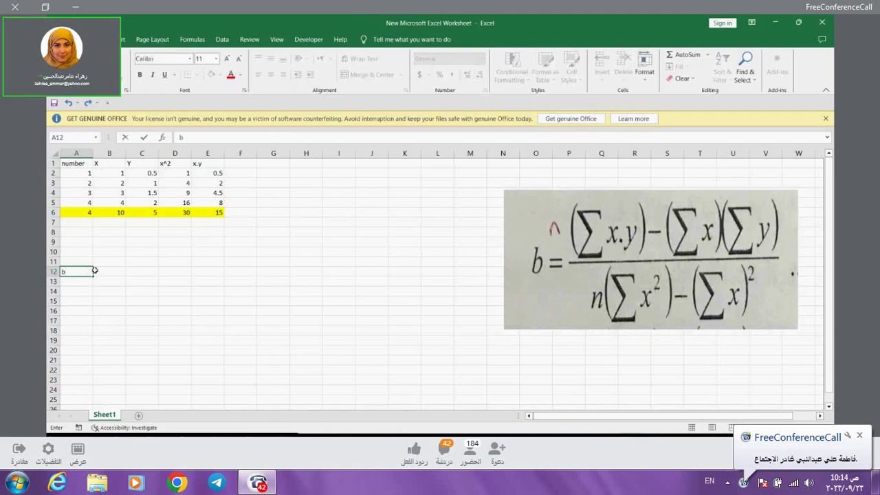
{"action": "left_click", "coordinate": [109, 271]}
{"action": "type", "text": "="}
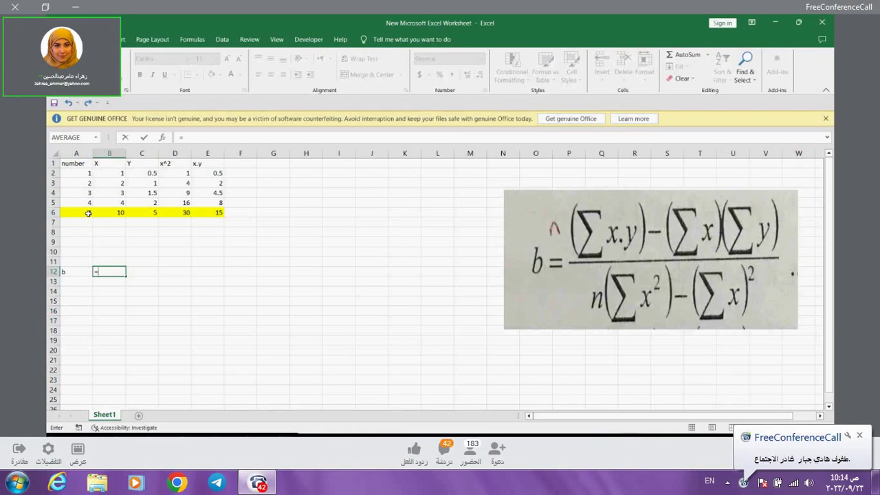
{"action": "type", "text": "("}
{"action": "left_click", "coordinate": [88, 213]}
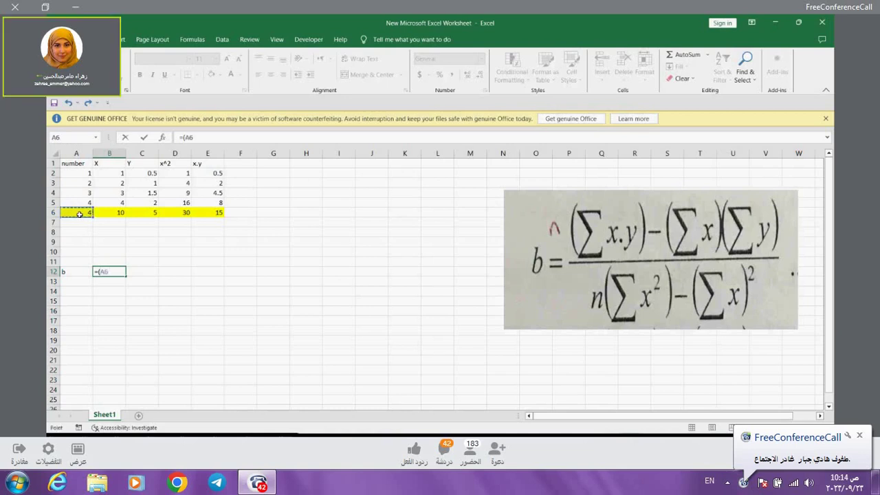
{"action": "key", "text": "Return"}
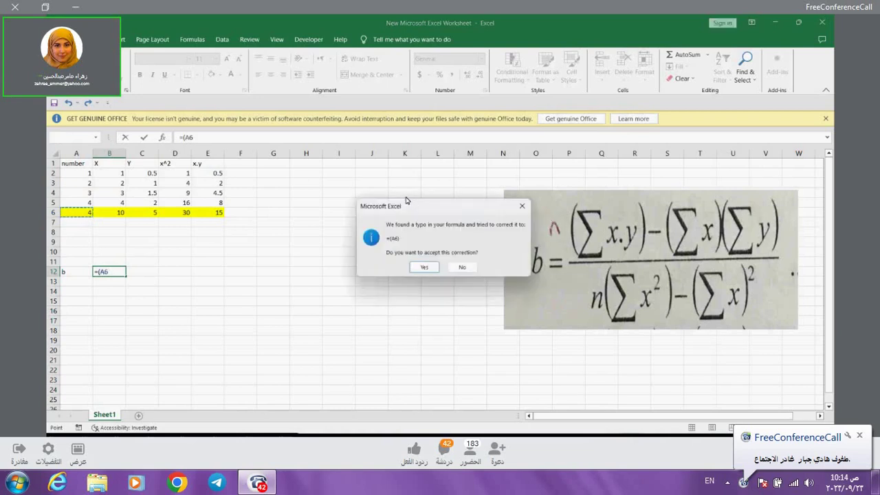
{"action": "key", "text": "Escape"}
Move the b equation picture to columns H to P, and start the formula in B12 with =(A6*E6-.
{"action": "left_click", "coordinate": [508, 232]}
{"action": "left_click_drag", "start_coordinate": [470, 232], "coordinate": [292, 230]}
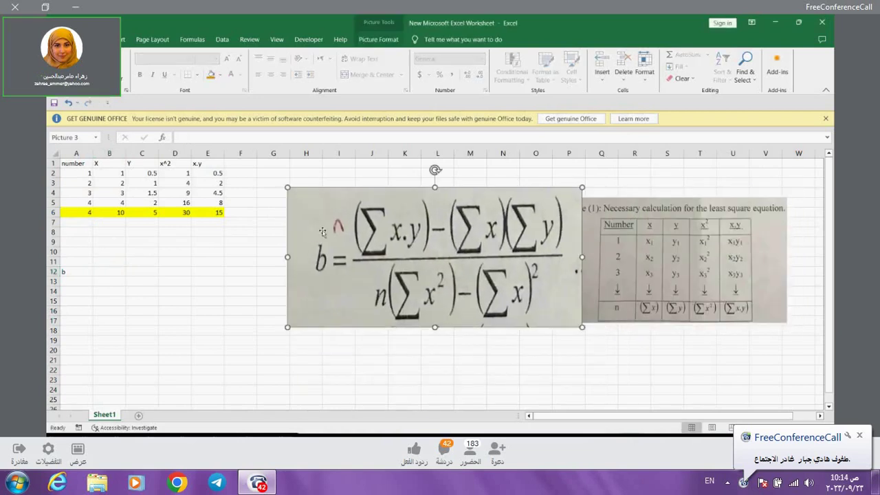
{"action": "left_click", "coordinate": [109, 272]}
{"action": "type", "text": "="}
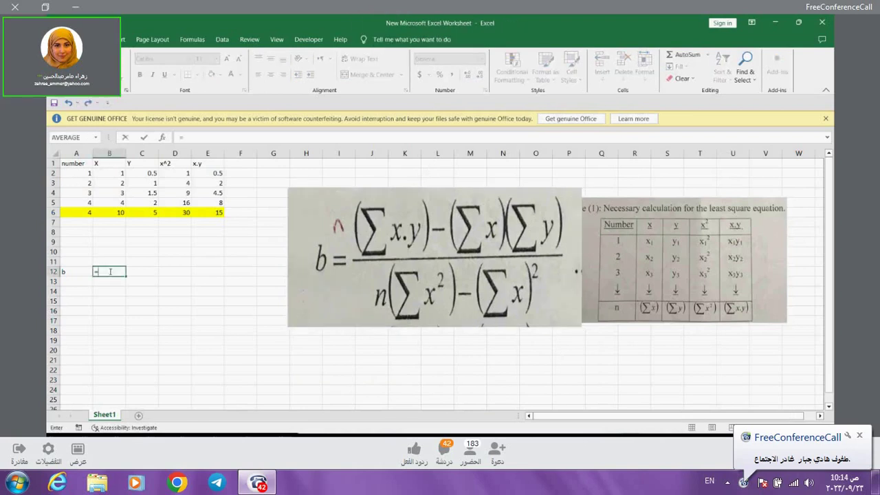
{"action": "type", "text": "("}
{"action": "left_click", "coordinate": [76, 213]}
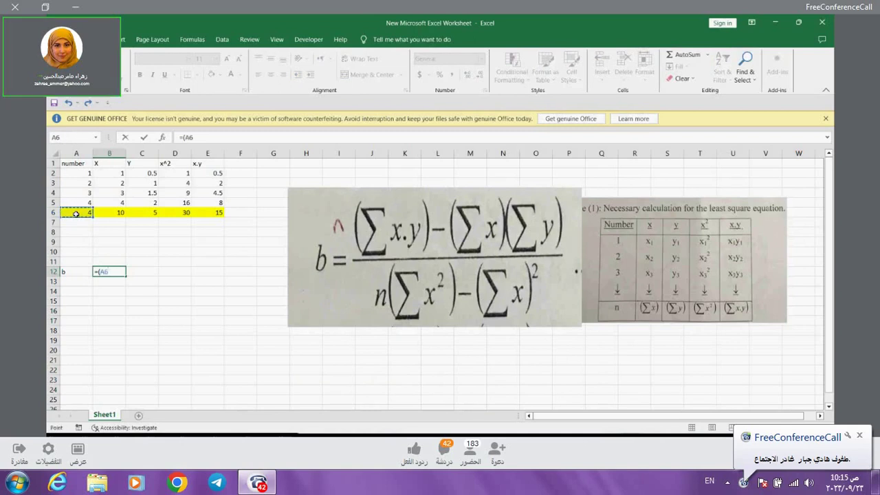
{"action": "type", "text": "*"}
{"action": "left_click", "coordinate": [217, 213]}
{"action": "type", "text": "-"}
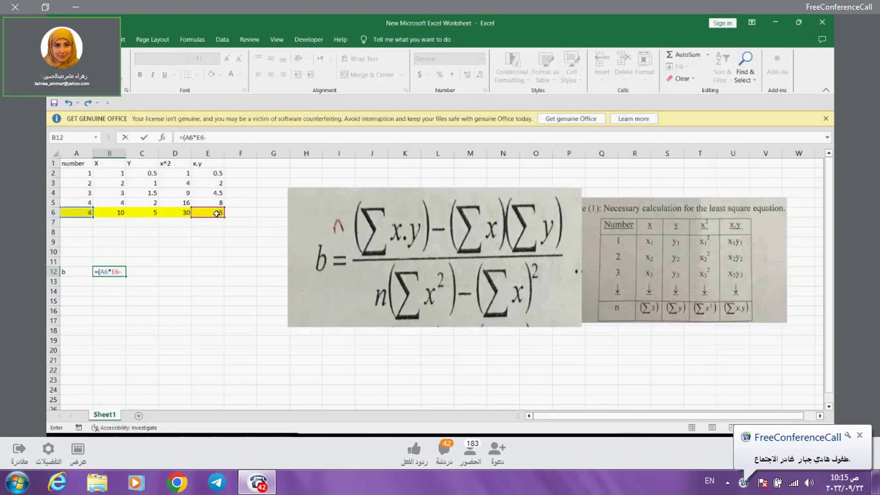
Complete the numerator of the b formula in B12 with (B6*C6)) and add the division sign.
{"action": "type", "text": "("}
{"action": "left_click", "coordinate": [107, 214]}
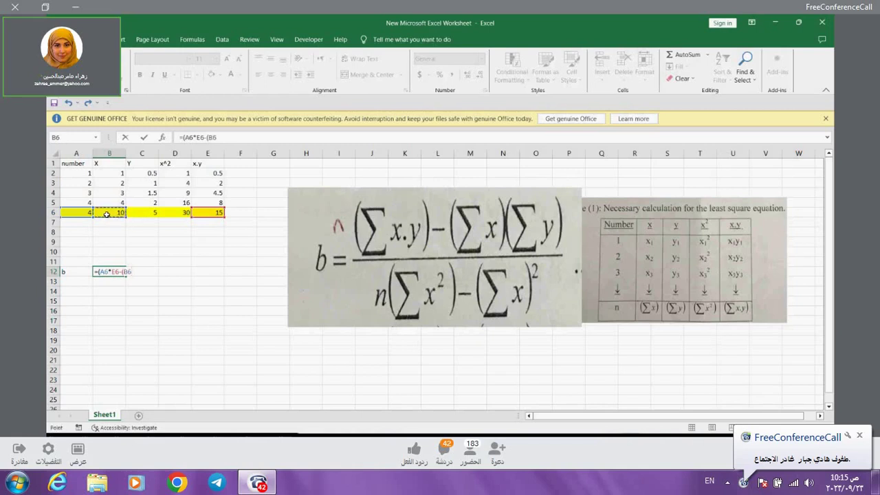
{"action": "type", "text": "*"}
{"action": "left_click", "coordinate": [145, 212]}
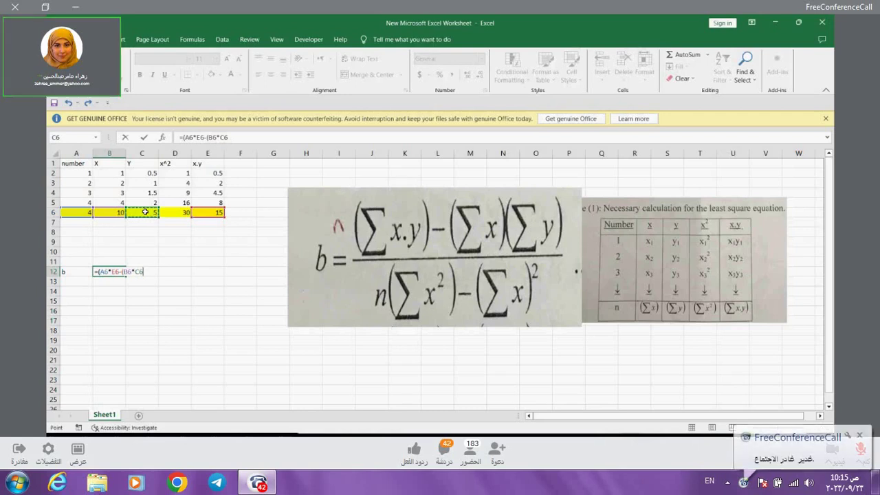
{"action": "type", "text": "))/"}
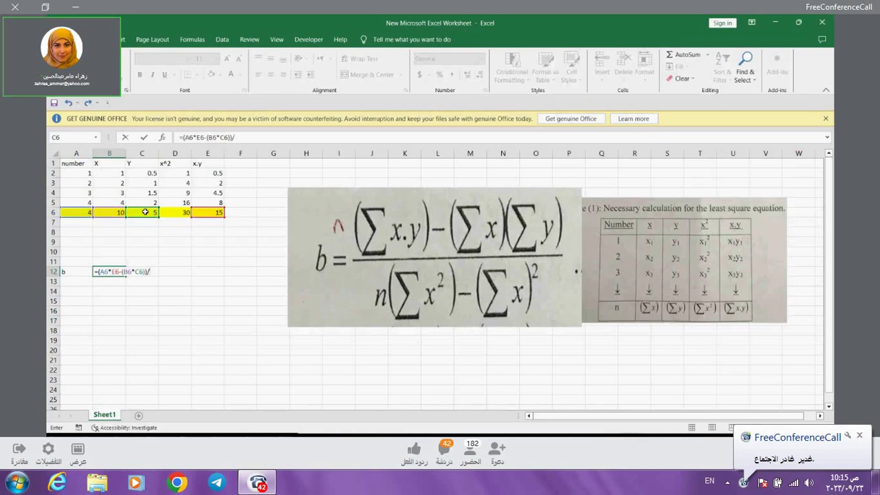
Finish the b formula in B12 with the denominator (A6*D6-(B6^2)).
{"action": "left_click", "coordinate": [83, 213]}
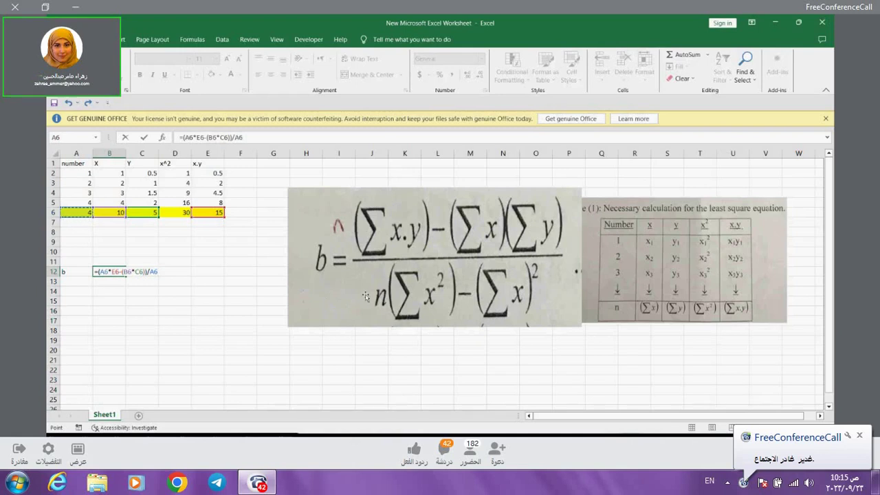
{"action": "key", "text": "BackSpace"}
{"action": "key", "text": "BackSpace"}
{"action": "type", "text": "("}
{"action": "left_click", "coordinate": [85, 212]}
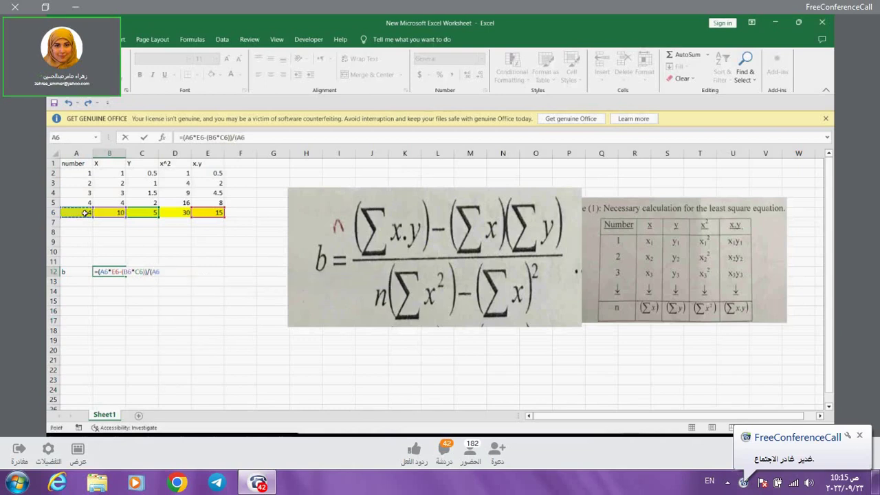
{"action": "type", "text": "*"}
{"action": "left_click", "coordinate": [169, 214]}
{"action": "type", "text": "-("}
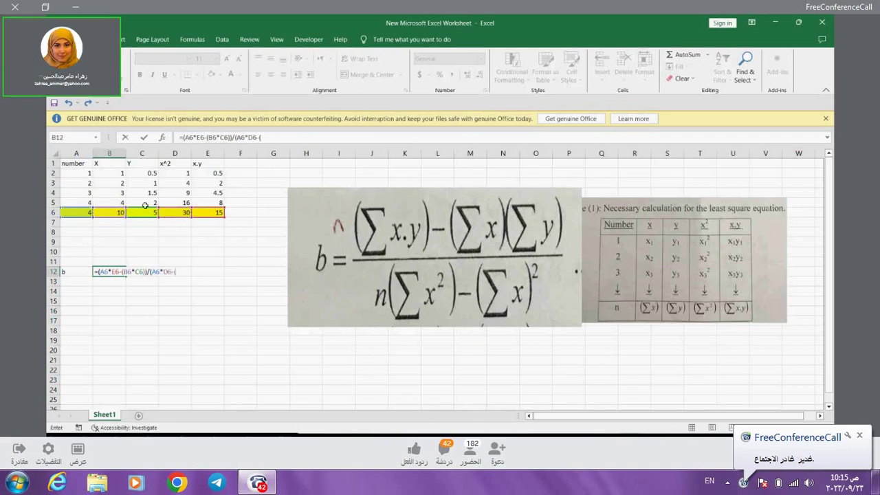
{"action": "left_click", "coordinate": [107, 212]}
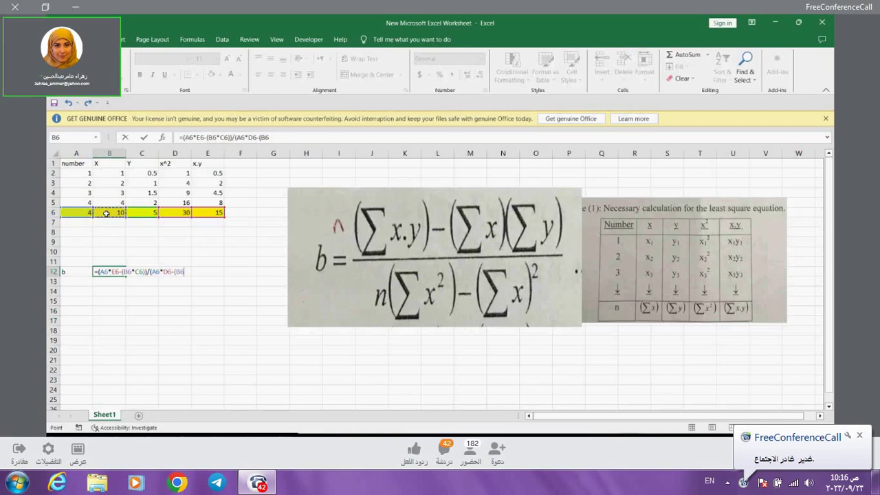
{"action": "type", "text": "^2)"}
{"action": "key", "text": "Return"}
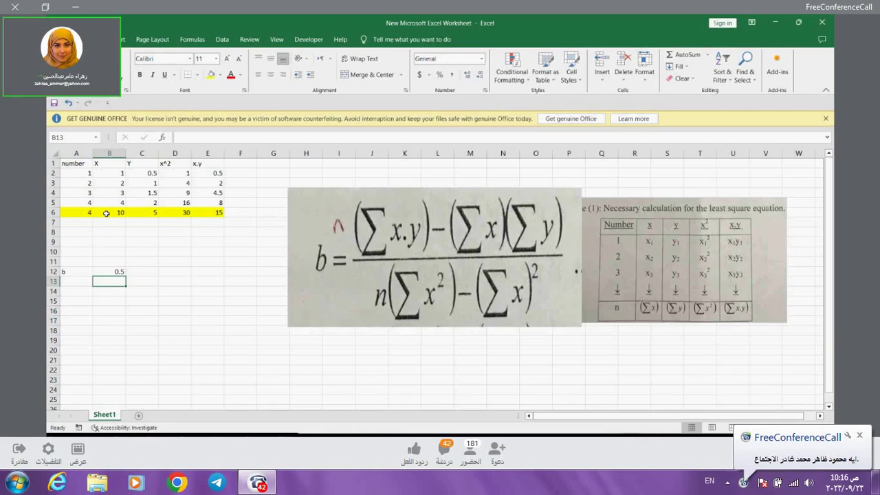
Label cell A13 as c and start its formula in B13 with =(C6-B12.
{"action": "left_click", "coordinate": [73, 282]}
{"action": "type", "text": "c"}
{"action": "double_click", "coordinate": [106, 282]}
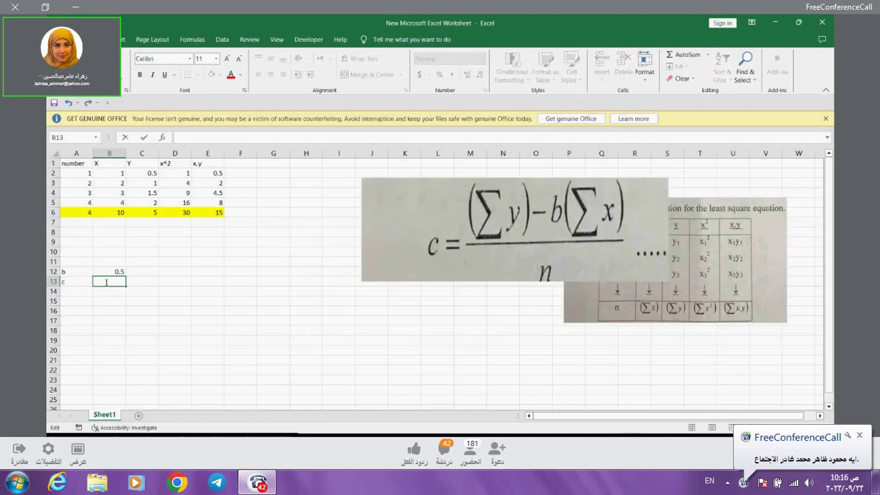
{"action": "type", "text": "=("}
{"action": "left_click", "coordinate": [143, 213]}
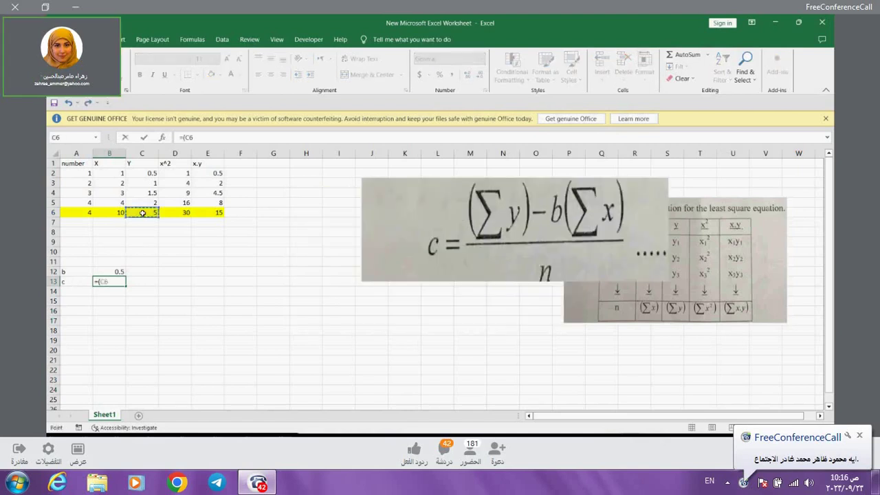
{"action": "type", "text": "-"}
{"action": "left_click", "coordinate": [109, 271]}
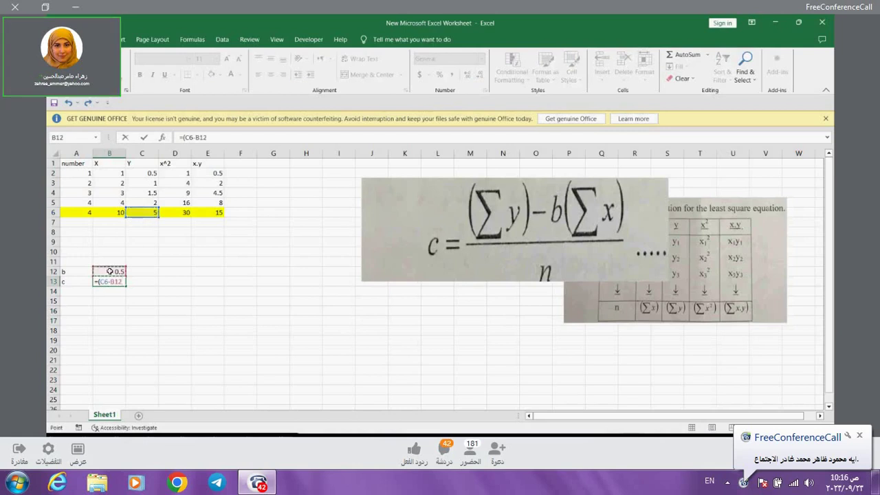
Correct and complete the c formula in B13 as =(C6-(B12*B6))/A6.
{"action": "key", "text": "BackSpace"}
{"action": "key", "text": "BackSpace"}
{"action": "key", "text": "BackSpace"}
{"action": "type", "text": "("}
{"action": "left_click", "coordinate": [111, 271]}
{"action": "type", "text": "*"}
{"action": "left_click", "coordinate": [109, 214]}
{"action": "type", "text": ")"}
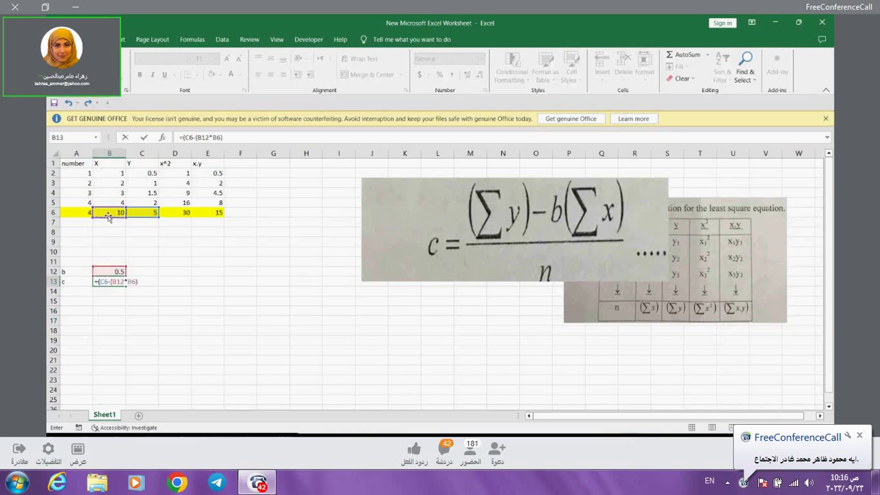
{"action": "type", "text": ")/"}
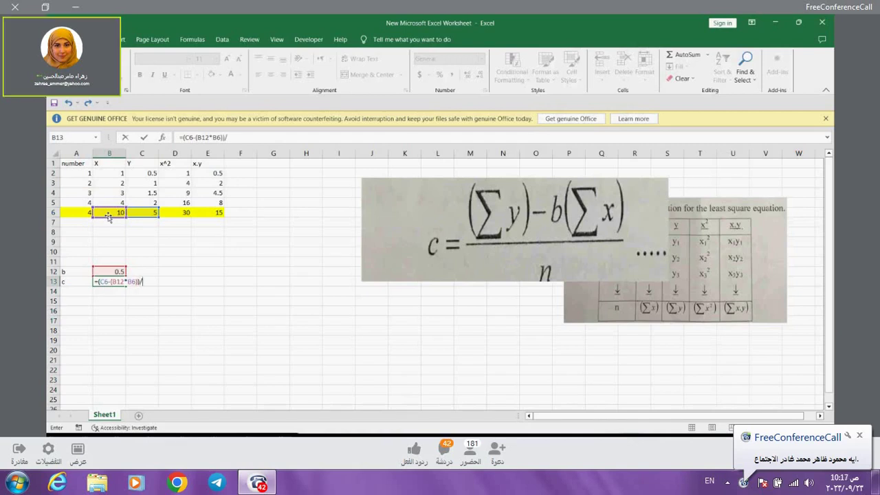
{"action": "left_click", "coordinate": [78, 215]}
{"action": "key", "text": "Return"}
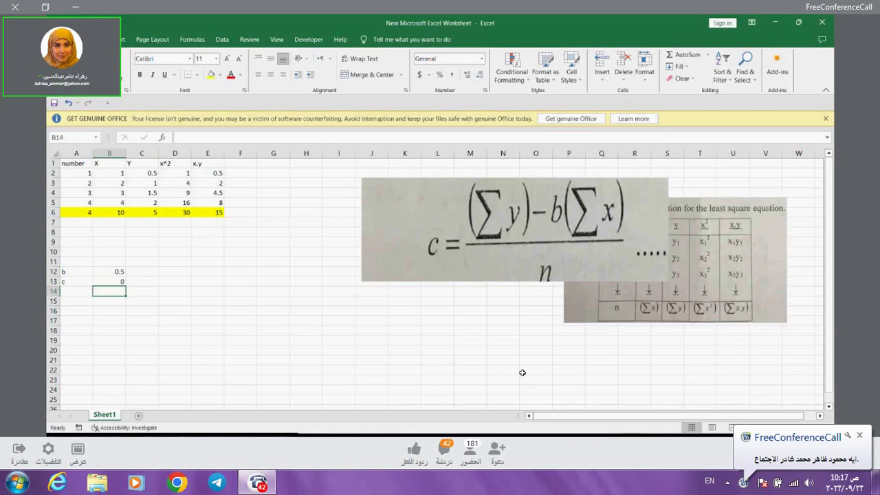
Switch to PowerPoint and close the presentation, and close the Excel workbook without saving its changes.
{"action": "key", "text": "alt+Tab"}
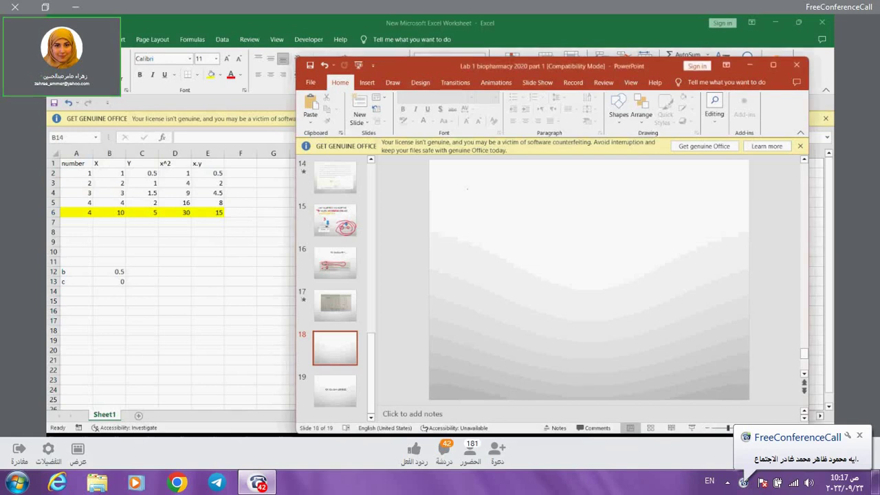
{"action": "left_click", "coordinate": [796, 65]}
{"action": "left_click", "coordinate": [573, 273]}
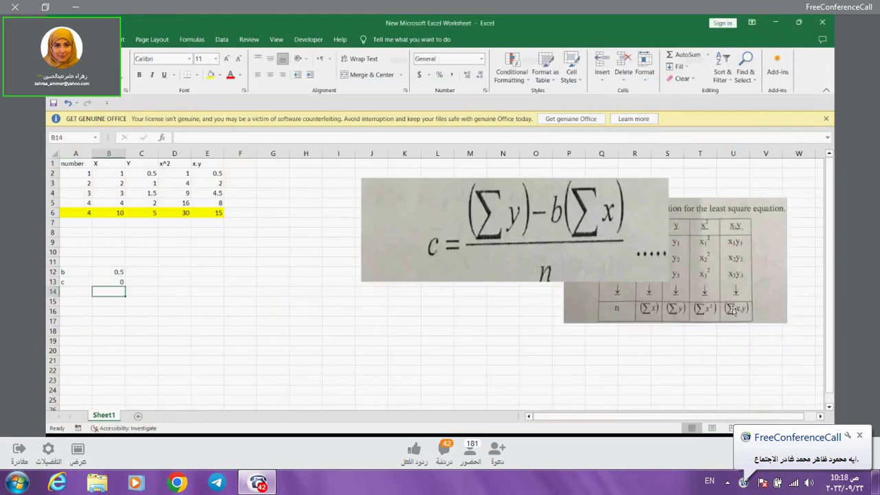
{"action": "left_click", "coordinate": [824, 20]}
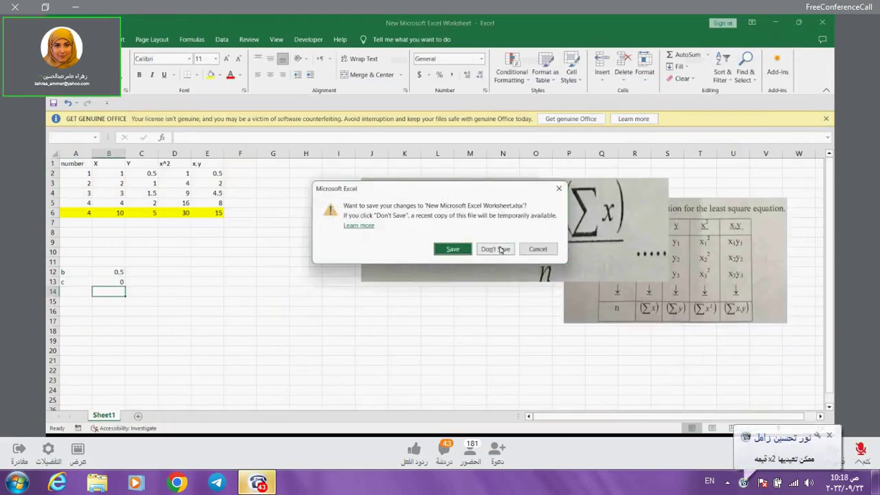
{"action": "left_click", "coordinate": [495, 249]}
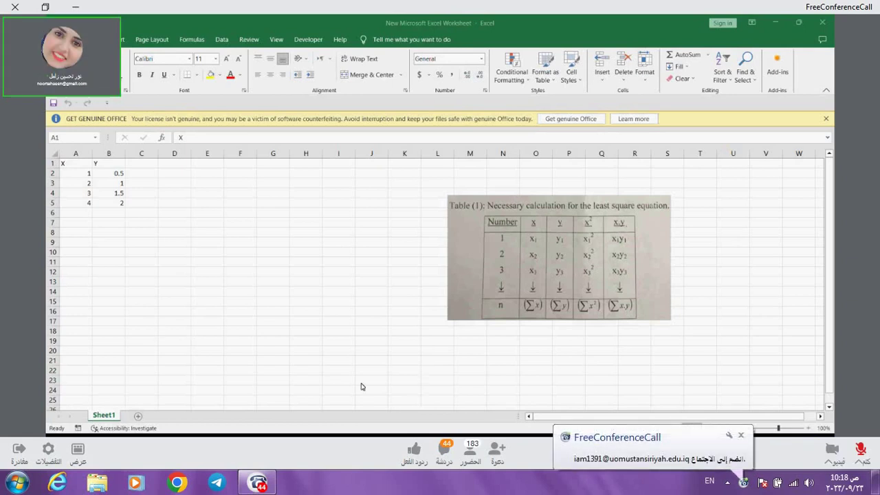
Add the header x^2 in C1, beside the X and Y columns.
{"action": "key", "text": "ctrl+a"}
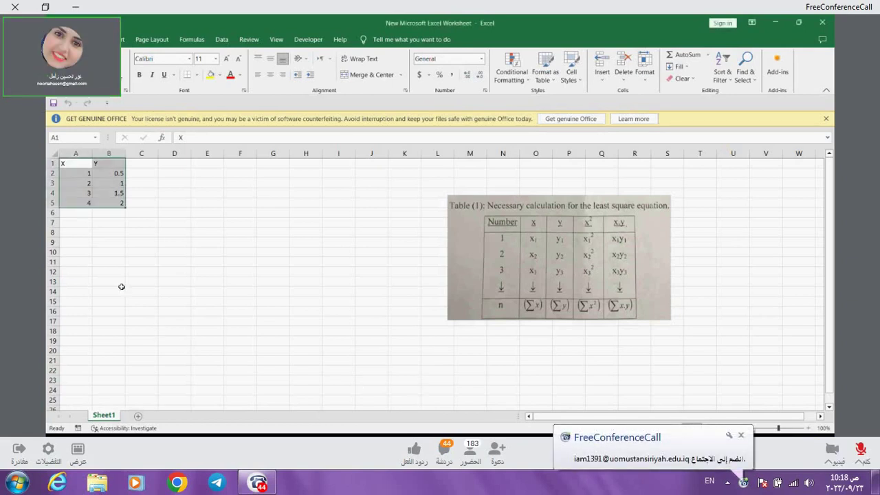
{"action": "left_click", "coordinate": [175, 233]}
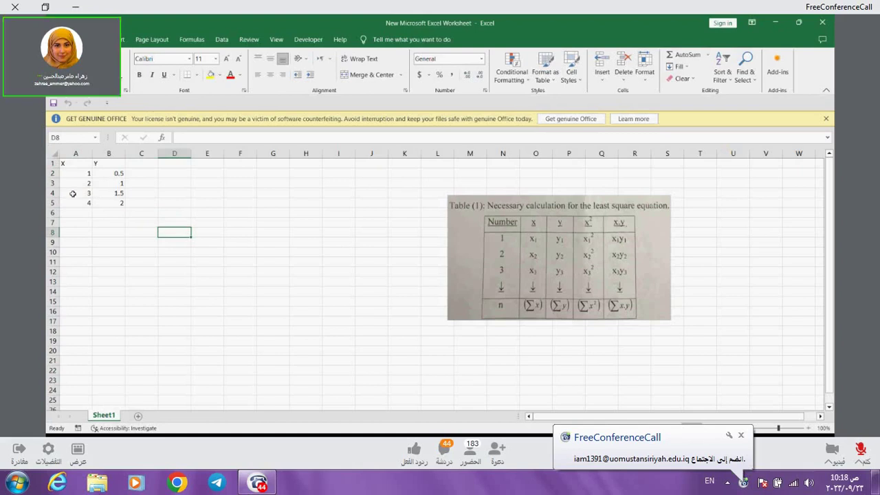
{"action": "left_click", "coordinate": [141, 164]}
{"action": "type", "text": "x"}
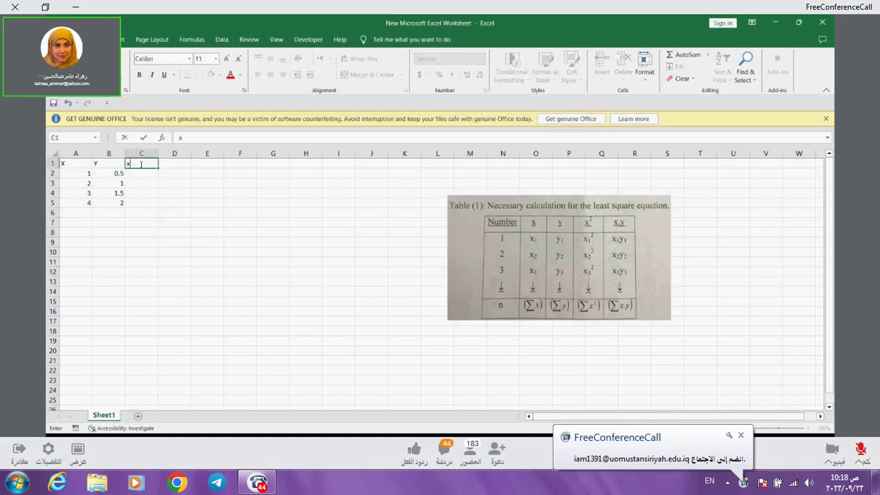
{"action": "type", "text": "^2"}
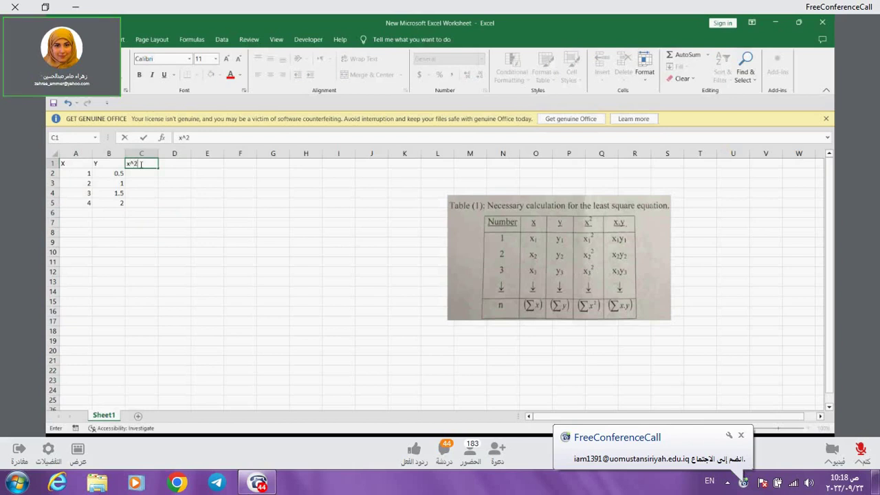
Square the first X value in C2 with the formula =A2^2.
{"action": "left_click", "coordinate": [145, 173]}
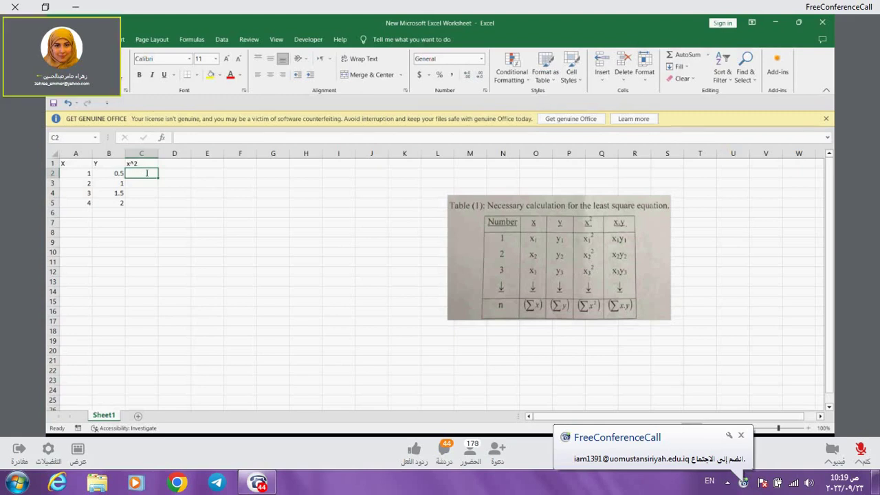
{"action": "type", "text": "="}
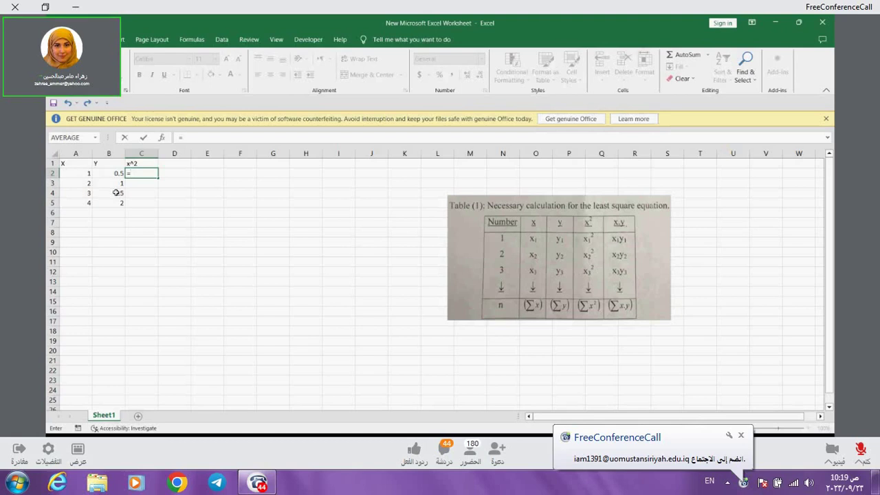
{"action": "left_click", "coordinate": [81, 172]}
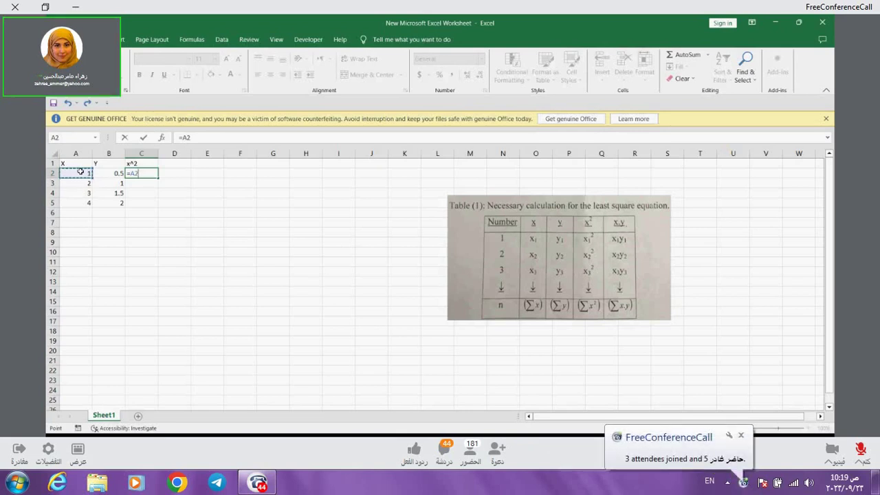
{"action": "type", "text": "^"}
{"action": "type", "text": "2"}
{"action": "key", "text": "Return"}
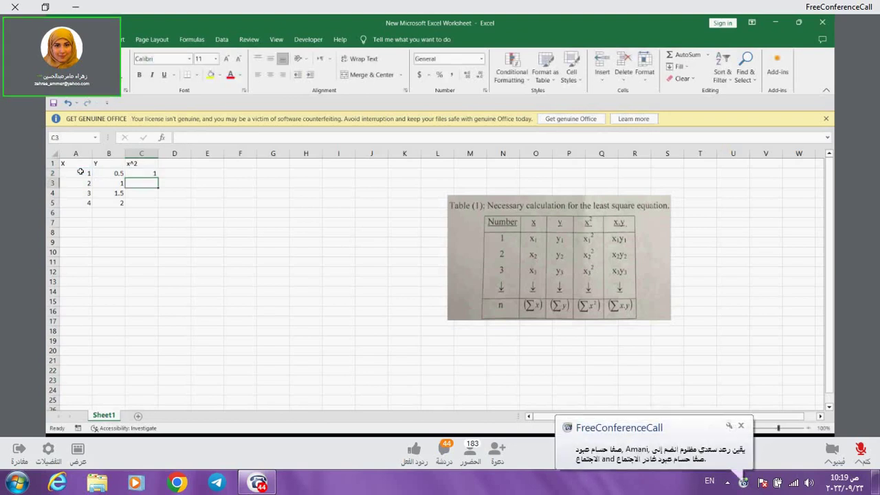
Copy the squaring formula in C2 down through C5 for the remaining X values.
{"action": "left_click", "coordinate": [148, 172]}
{"action": "left_click_drag", "start_coordinate": [155, 174], "coordinate": [160, 206]}
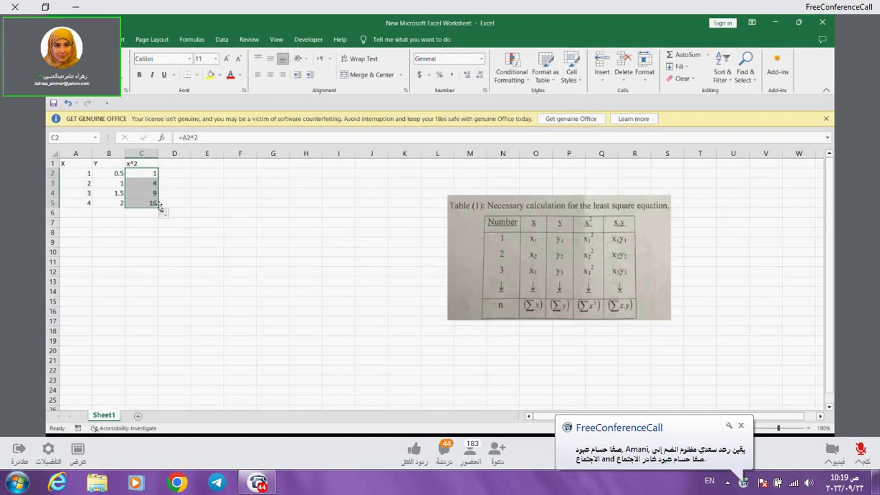
Calculate the square of the first X value by multiplication in D2 with the formula =A2*A2.
{"action": "left_click", "coordinate": [176, 173]}
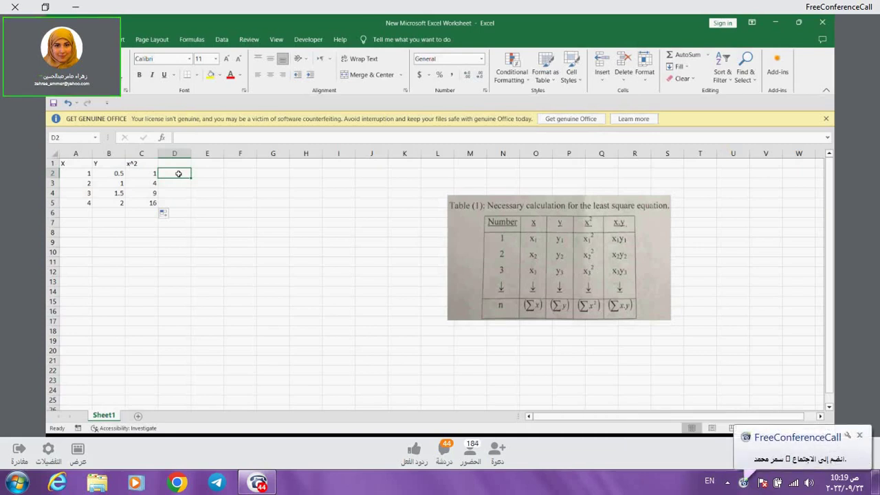
{"action": "type", "text": "="}
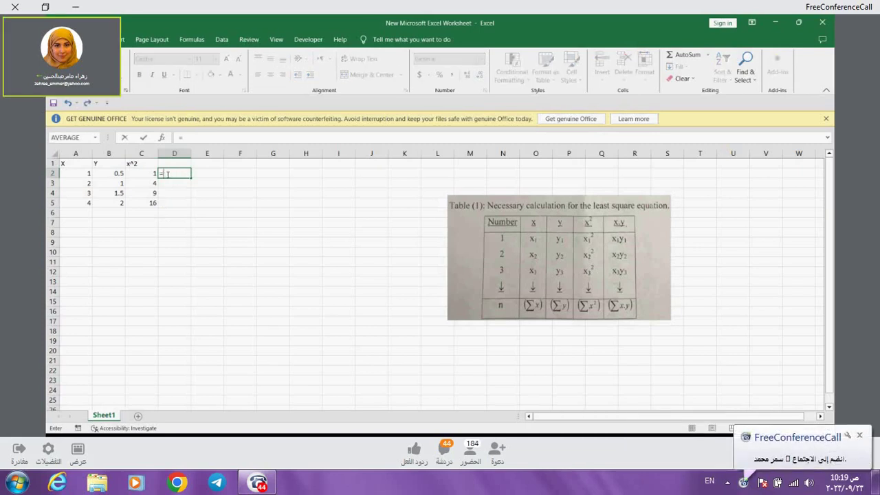
{"action": "left_click", "coordinate": [83, 175]}
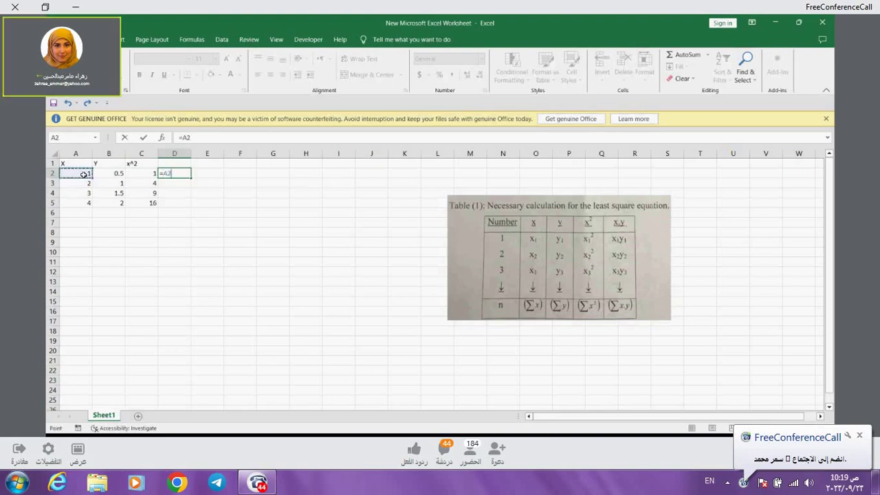
{"action": "type", "text": "*"}
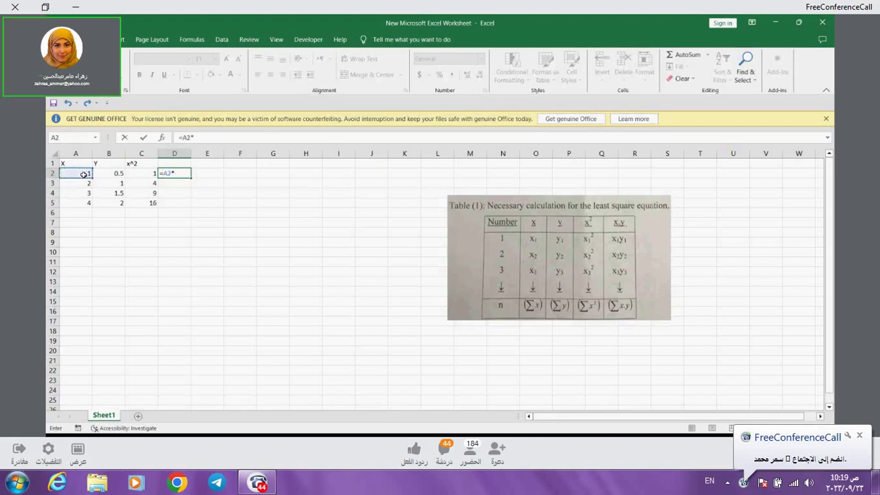
{"action": "left_click", "coordinate": [84, 173]}
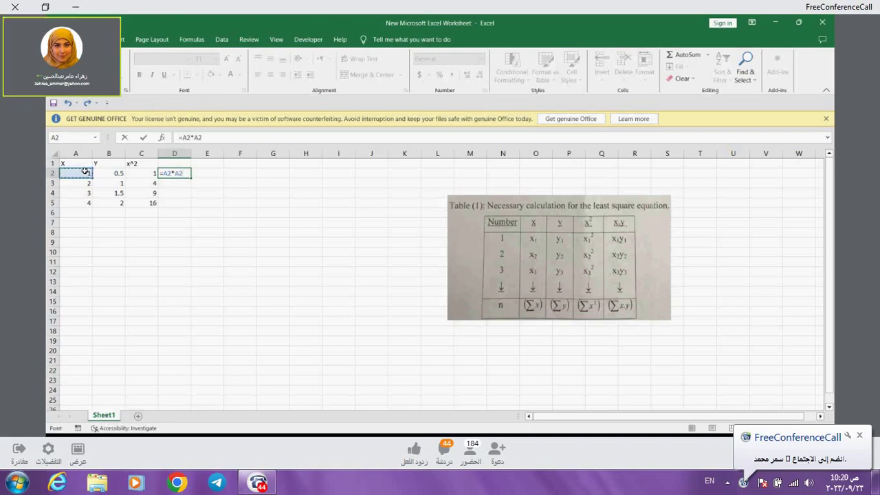
{"action": "key", "text": "Return"}
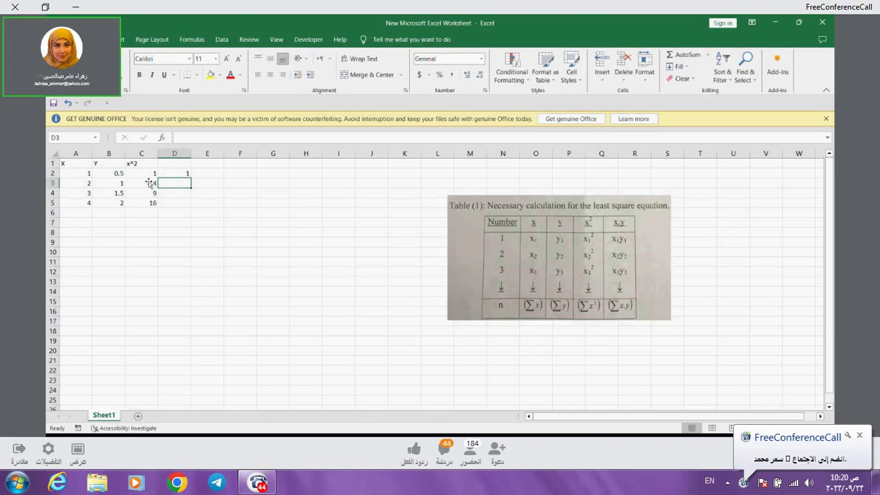
{"action": "left_click", "coordinate": [198, 173]}
{"action": "type", "text": "="}
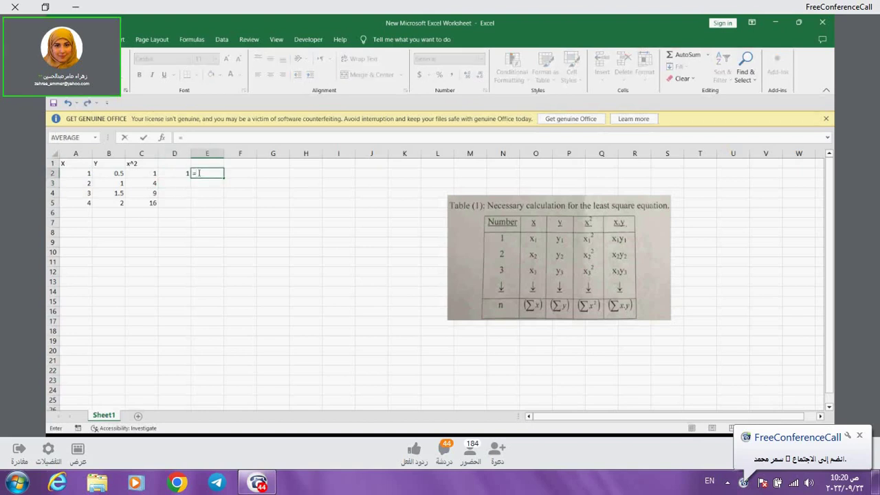
{"action": "type", "text": "se"}
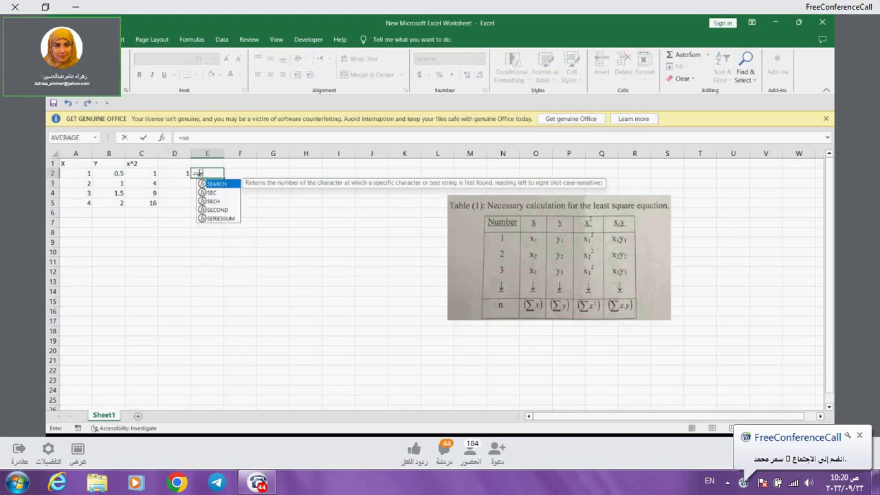
{"action": "type", "text": "quare"}
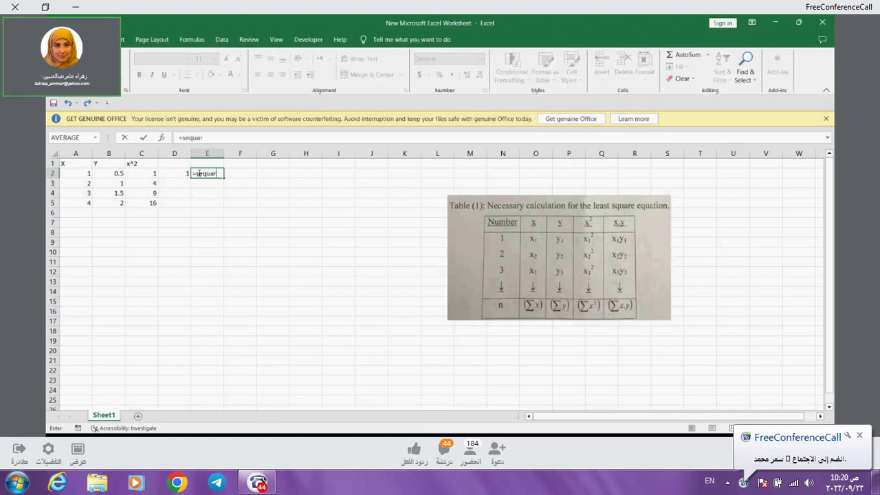
{"action": "key", "text": "BackSpace"}
{"action": "key", "text": "BackSpace"}
{"action": "key", "text": "BackSpace"}
{"action": "key", "text": "BackSpace"}
{"action": "key", "text": "BackSpace"}
{"action": "key", "text": "BackSpace"}
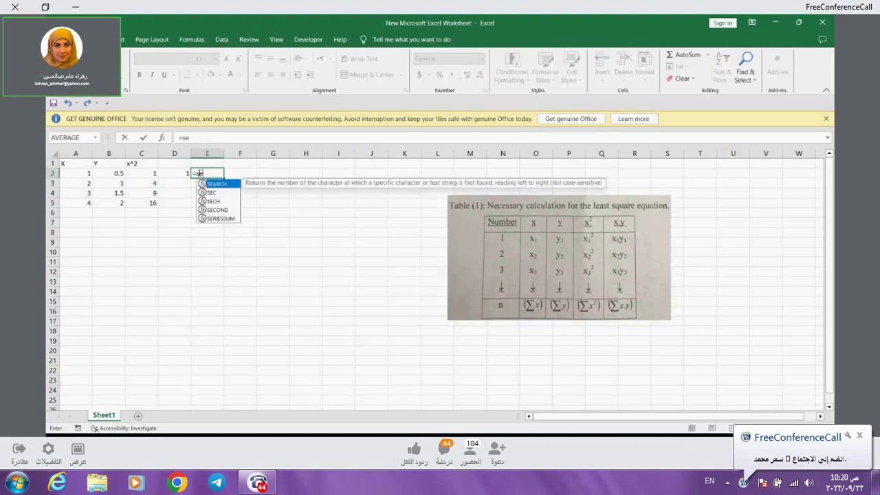
{"action": "key", "text": "BackSpace"}
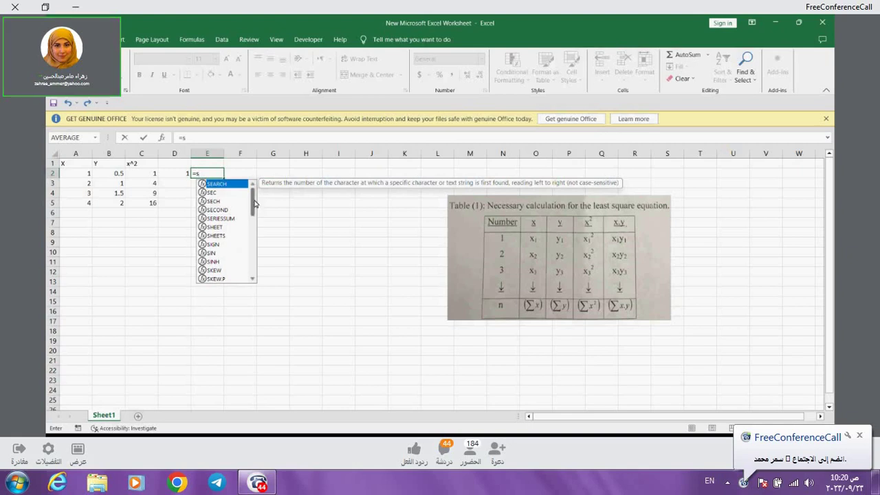
{"action": "mouse_move", "coordinate": [253, 202]}
{"action": "left_mouse_down"}
{"action": "mouse_move", "coordinate": [255, 282]}
{"action": "mouse_move", "coordinate": [253, 195]}
{"action": "left_mouse_up"}
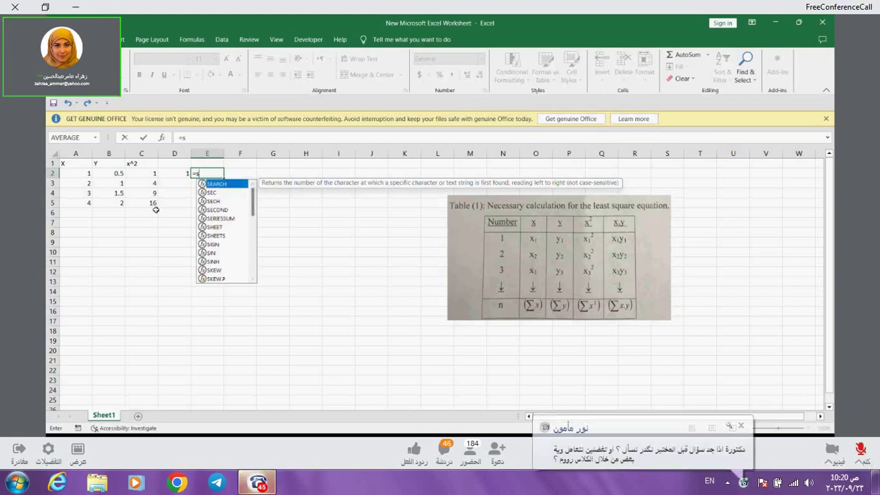
{"action": "key", "text": "Escape"}
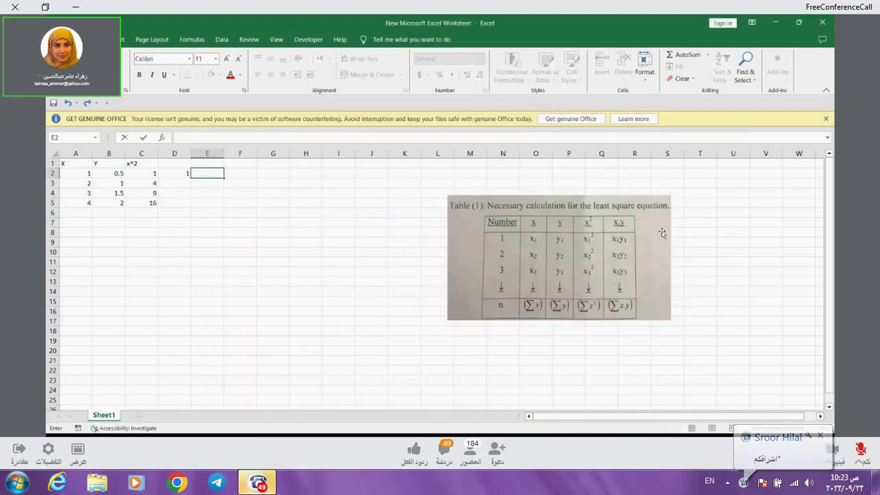
Close the workbook without saving its changes.
{"action": "left_click", "coordinate": [831, 23]}
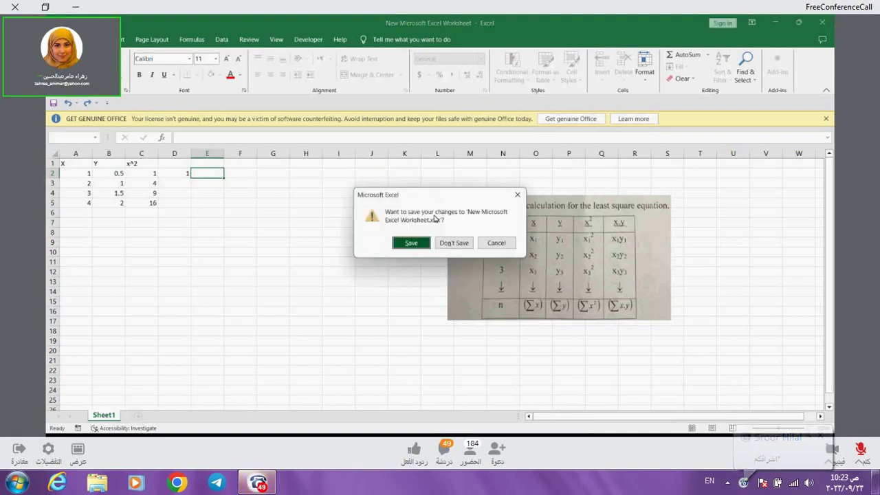
{"action": "left_click", "coordinate": [451, 244]}
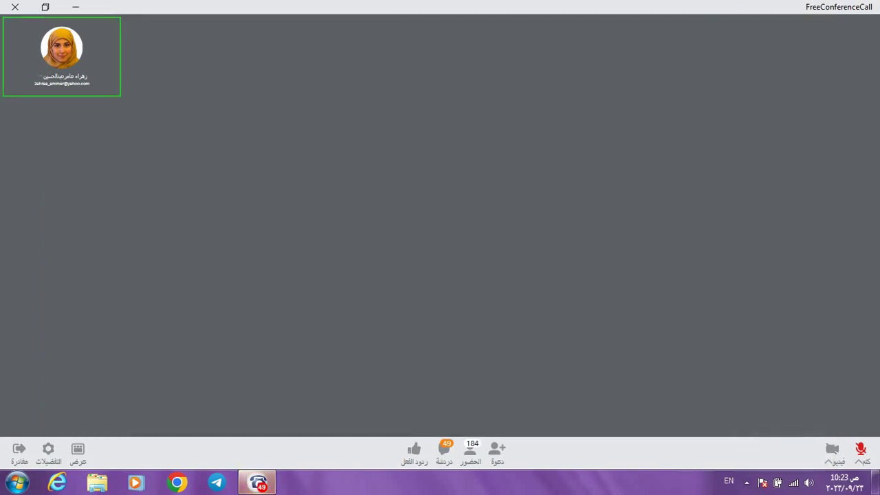